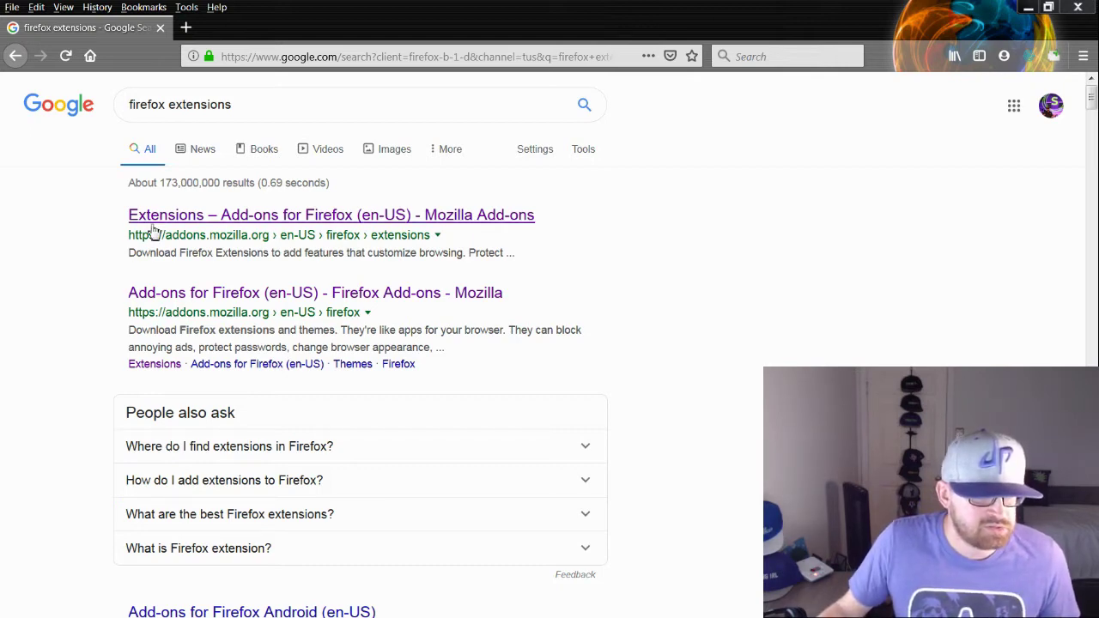
# - Rerun the 'firefox extensions' Google search and open the Mozilla 'Extensions – Add-ons for Firefox' result
pyautogui.click(252, 110)
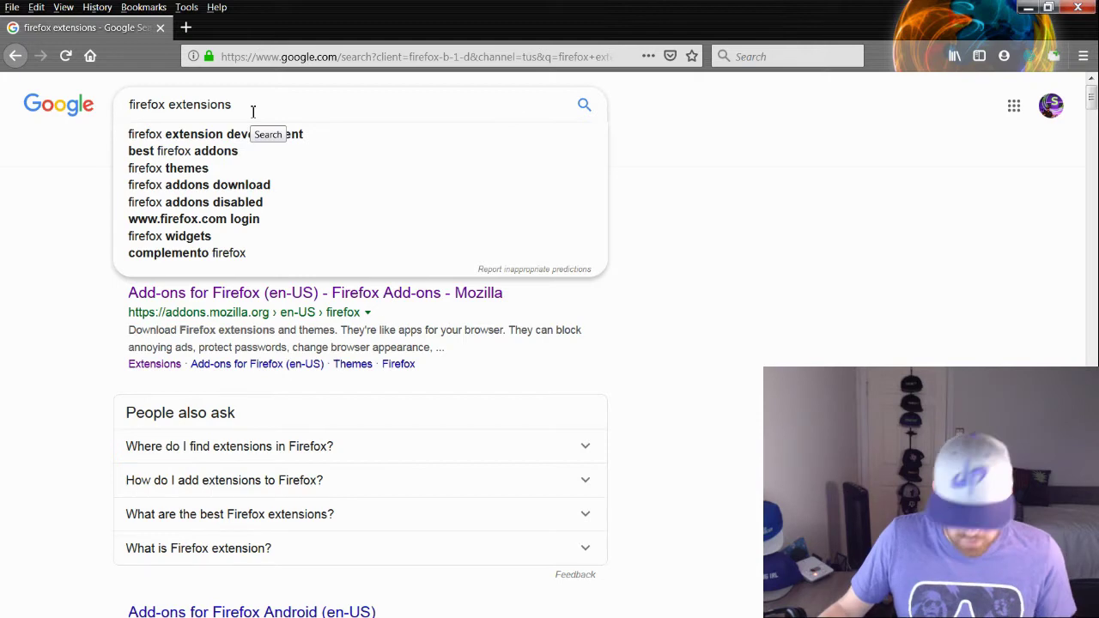
pyautogui.press('Return')
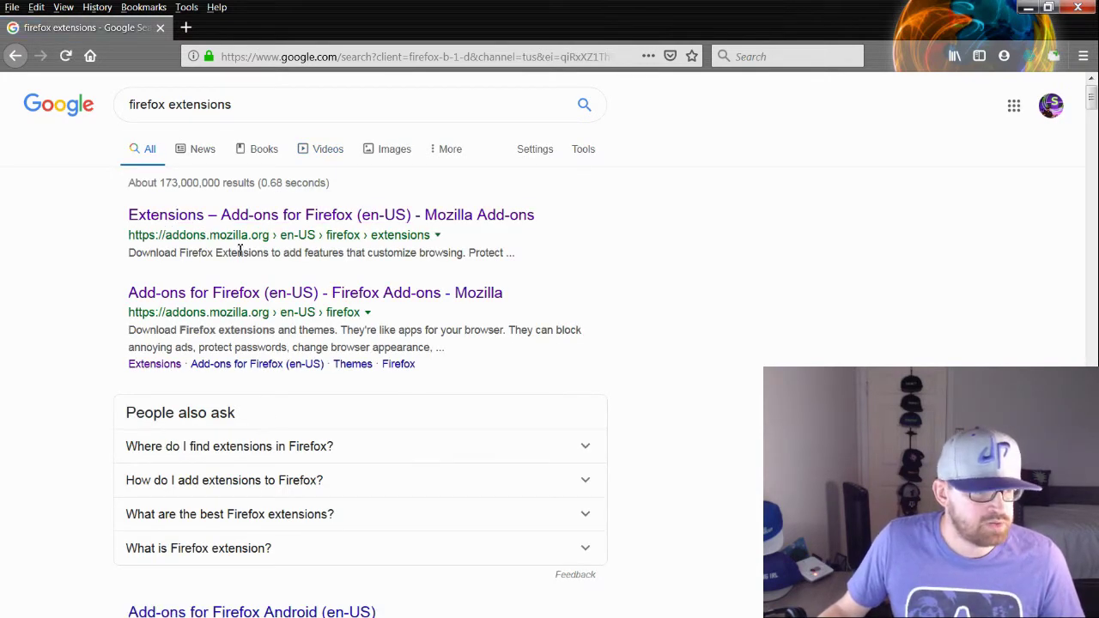
pyautogui.click(215, 216)
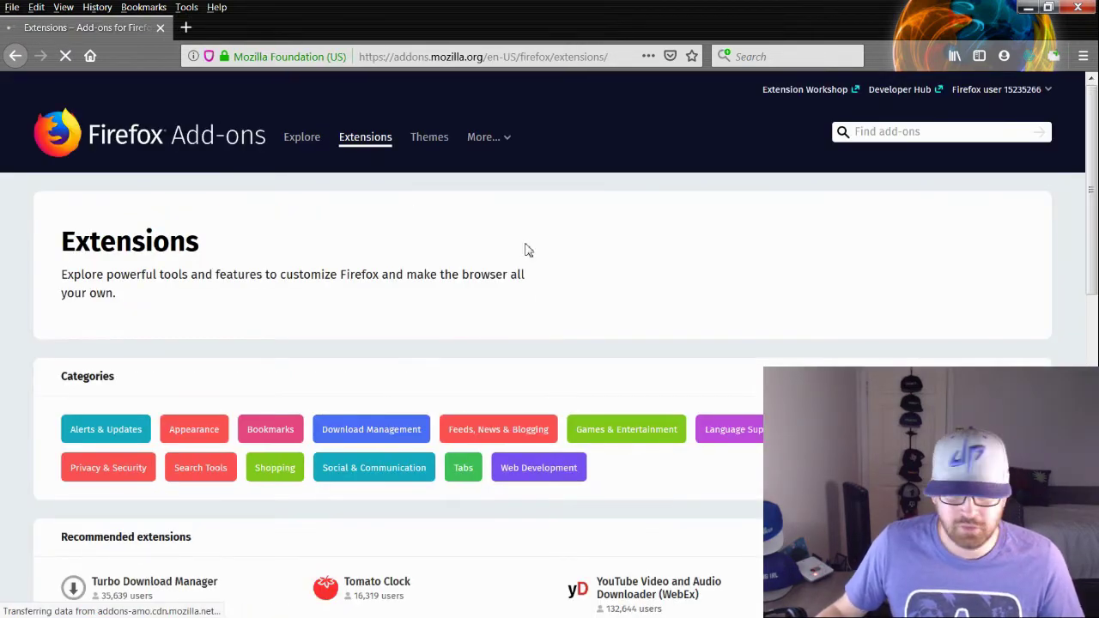
# - Browse the Extensions page's categories and recommended extensions like Turbo Download Manager
pyautogui.scroll(-3, 613, 238)
pyautogui.scroll(-6, 584, 249)
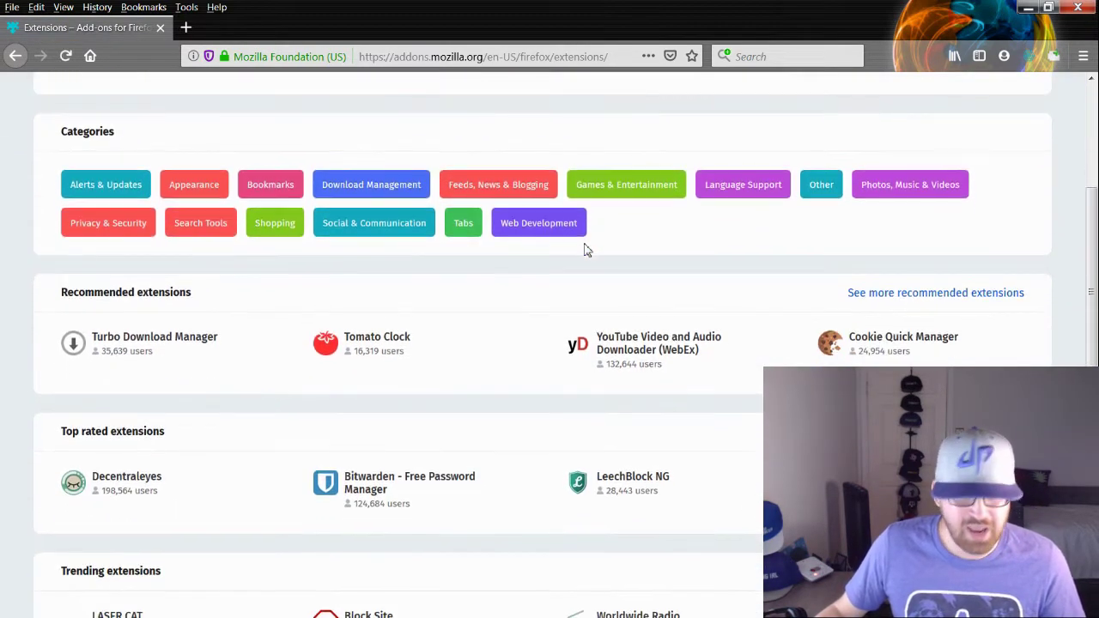
pyautogui.scroll(3, 535, 307)
pyautogui.scroll(3, 539, 305)
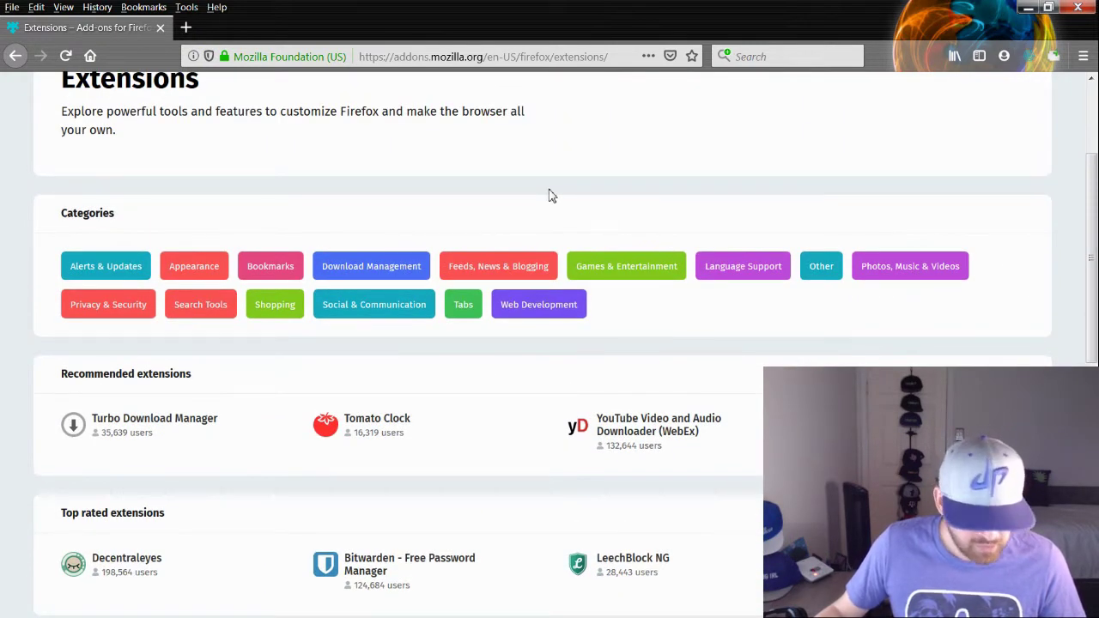
pyautogui.scroll(3, 563, 235)
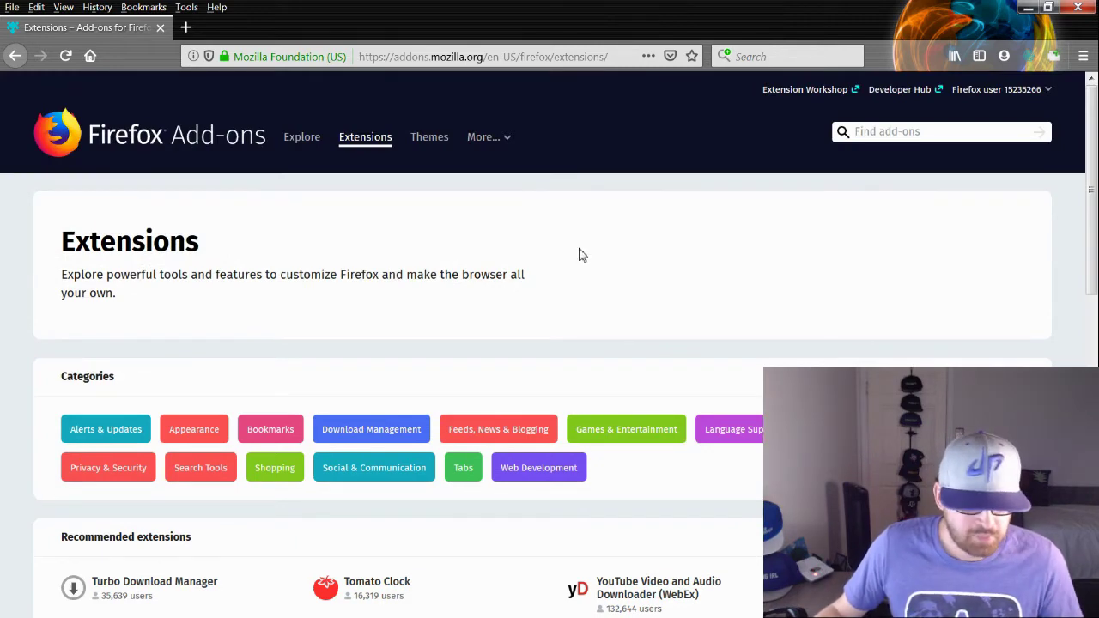
pyautogui.scroll(-3, 580, 255)
pyautogui.scroll(3, 584, 289)
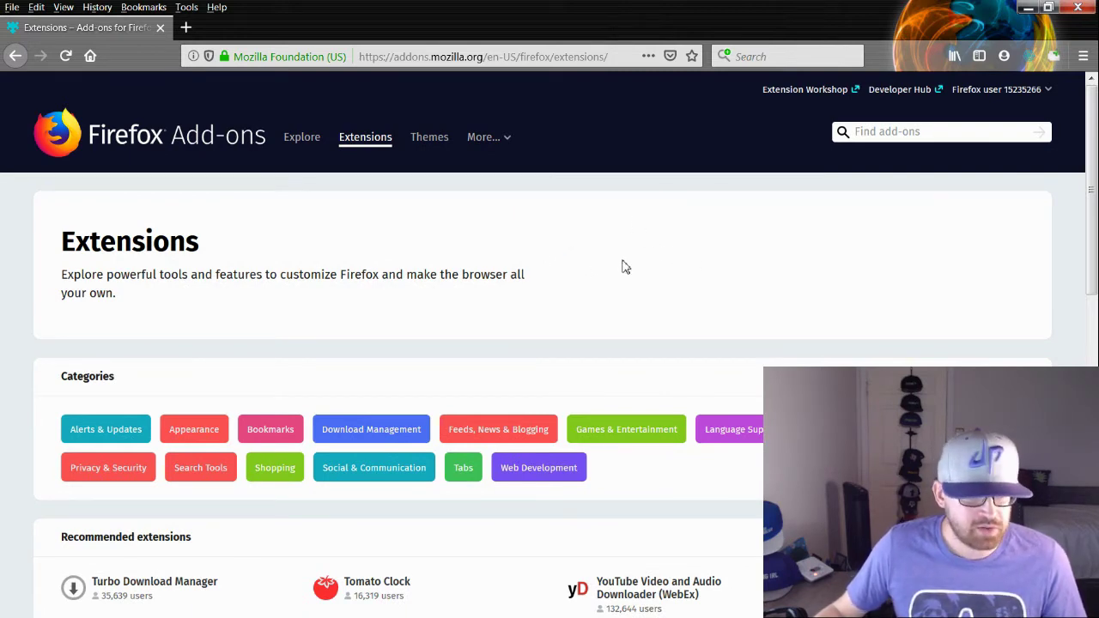
pyautogui.click(898, 132)
# - Search the add-ons site for 'webscraper.io' and open the Web Scraper add-on page
pyautogui.click(898, 131)
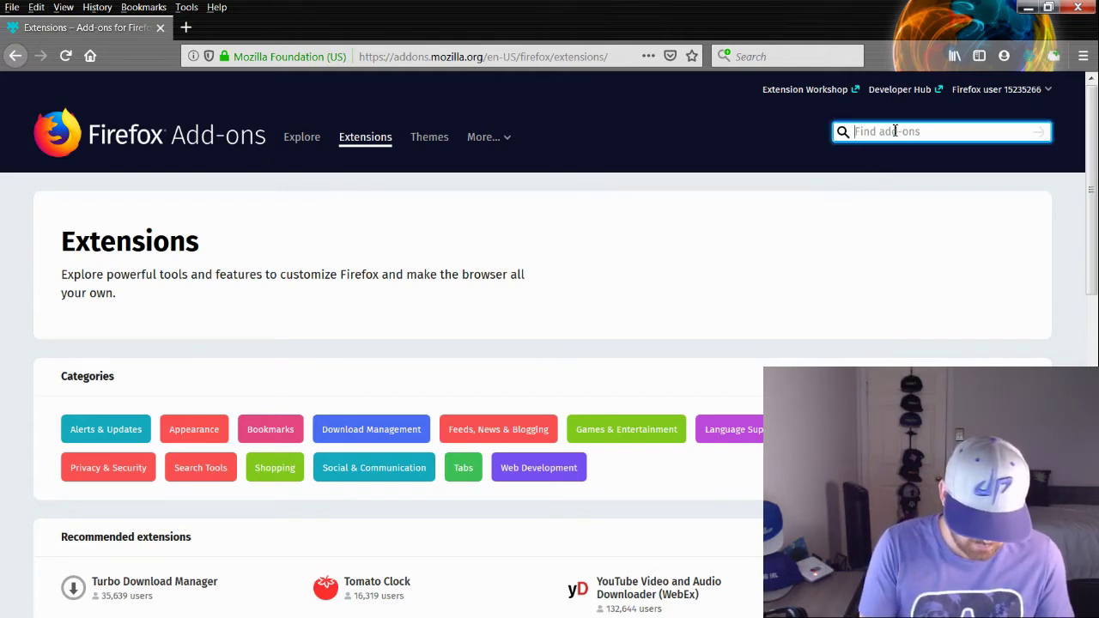
pyautogui.write('we')
pyautogui.press('BackSpace')
pyautogui.press('BackSpace')
pyautogui.write('w')
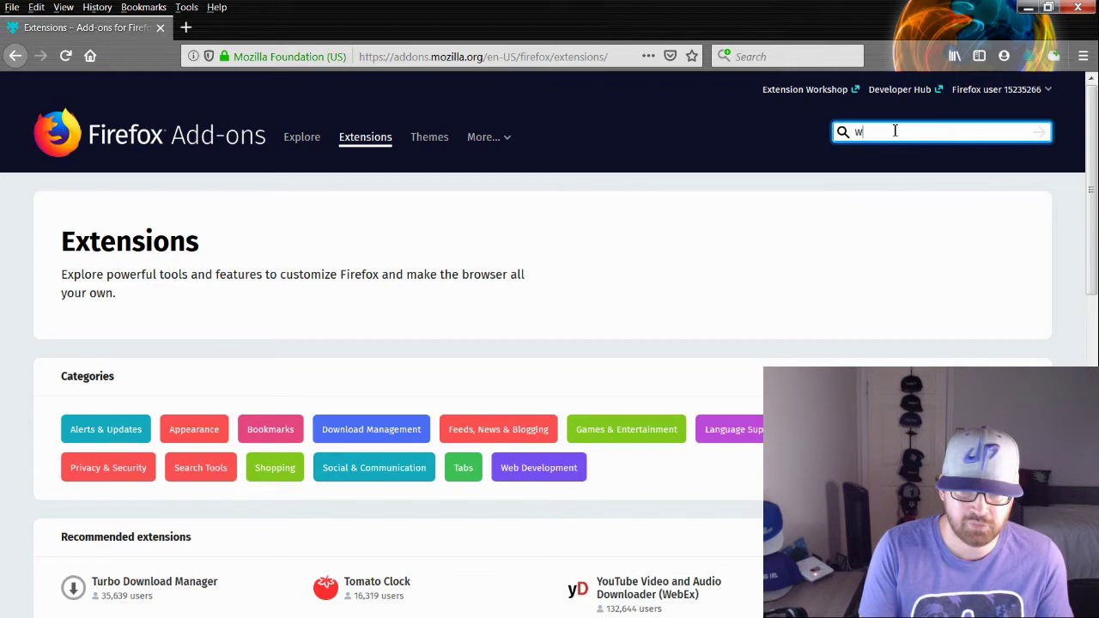
pyautogui.write('eb')
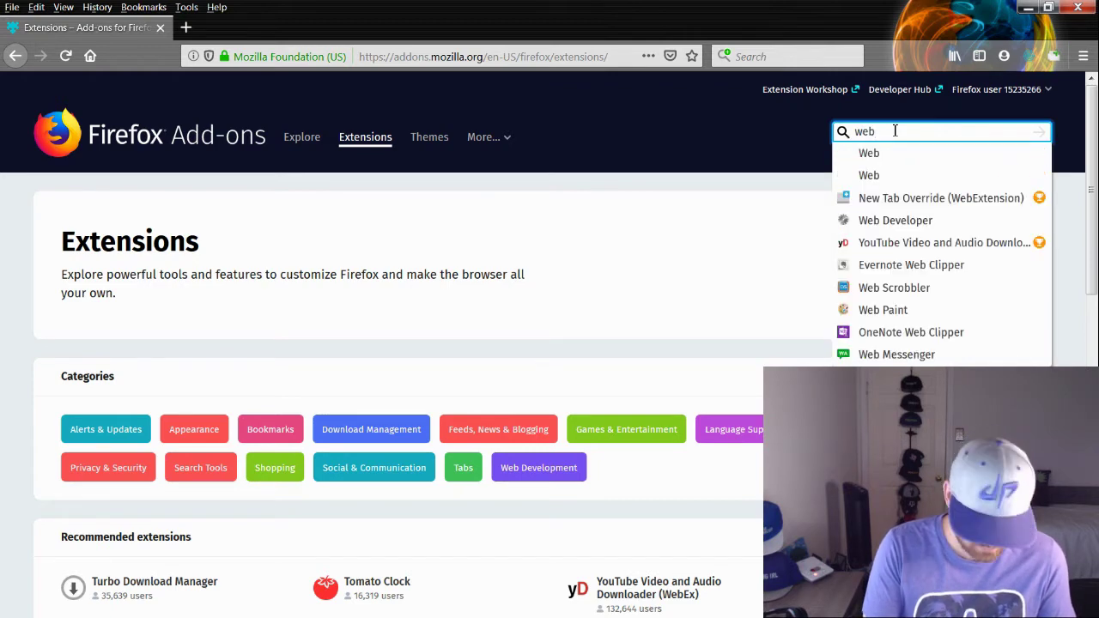
pyautogui.write('scraper')
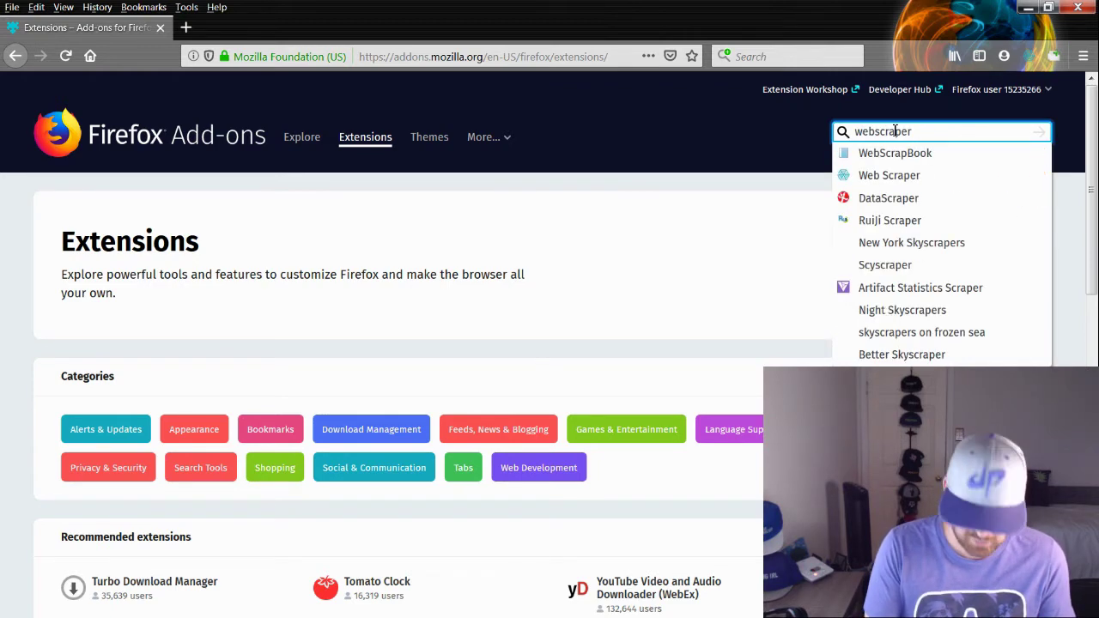
pyautogui.write('.io')
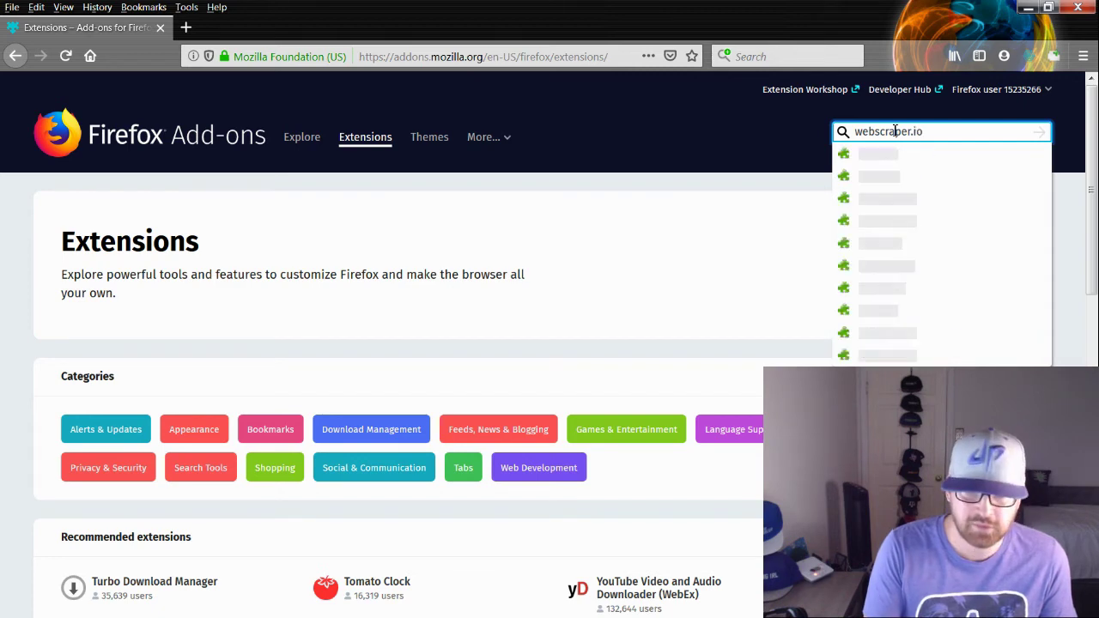
pyautogui.click(895, 177)
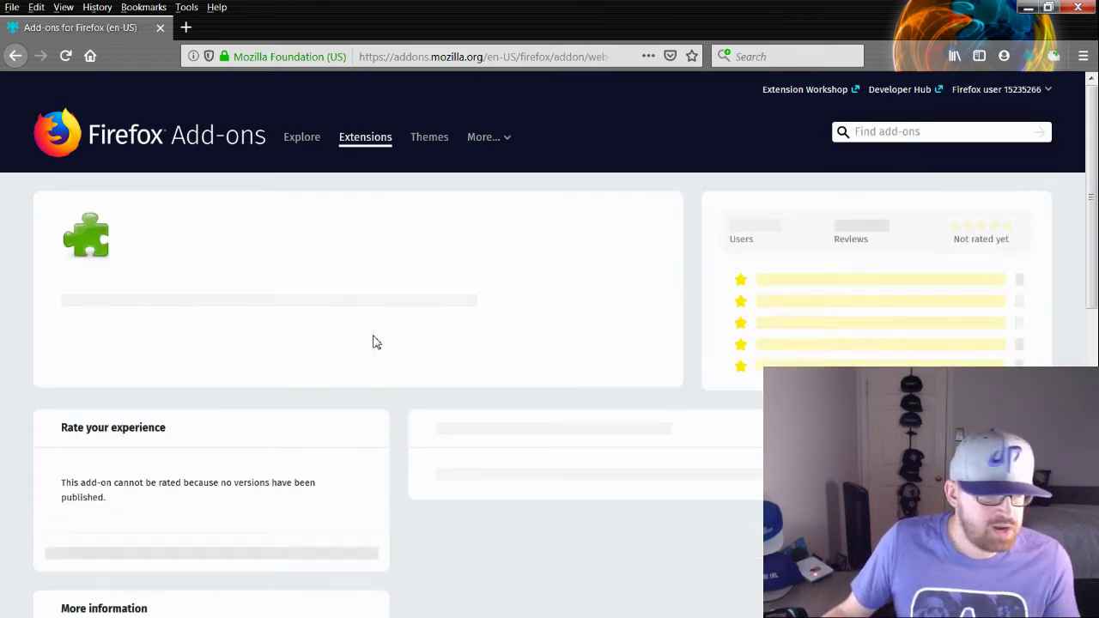
# - Review the Web Scraper page by webscraper.io, which shows it is already installed
pyautogui.scroll(-3, 468, 292)
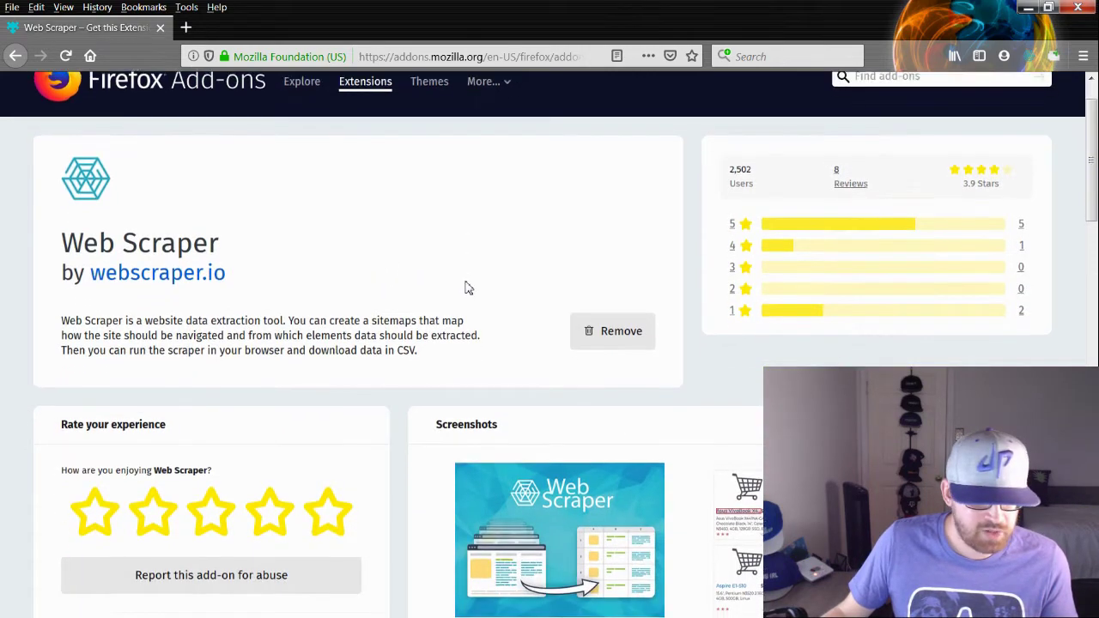
pyautogui.scroll(-2, 470, 298)
pyautogui.scroll(4, 506, 326)
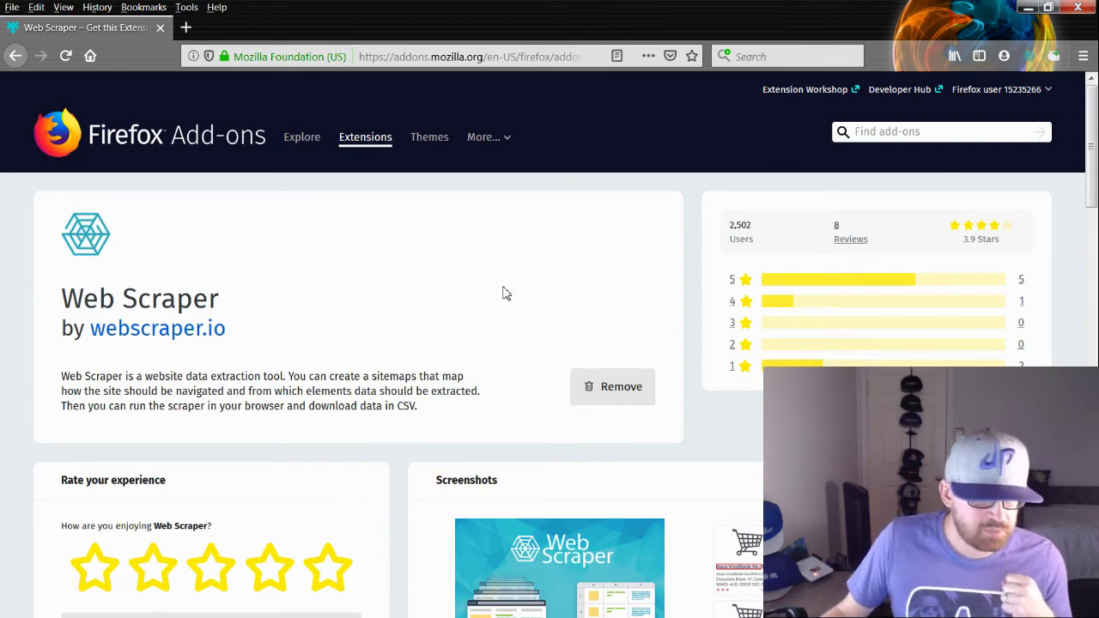
pyautogui.scroll(-10, 506, 295)
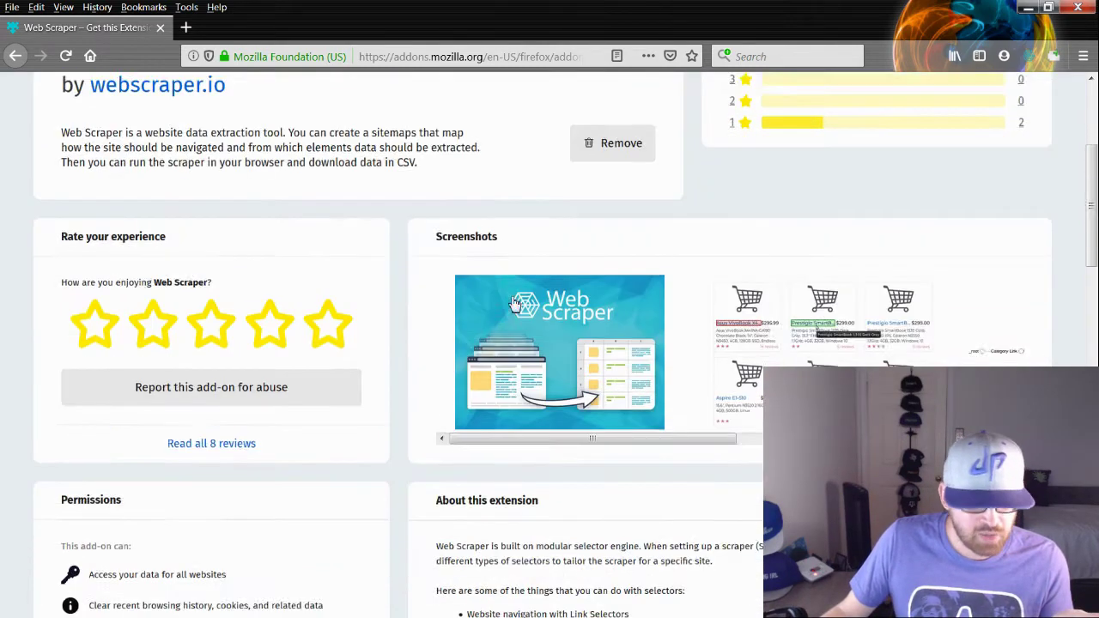
pyautogui.scroll(6, 512, 313)
pyautogui.scroll(5, 516, 317)
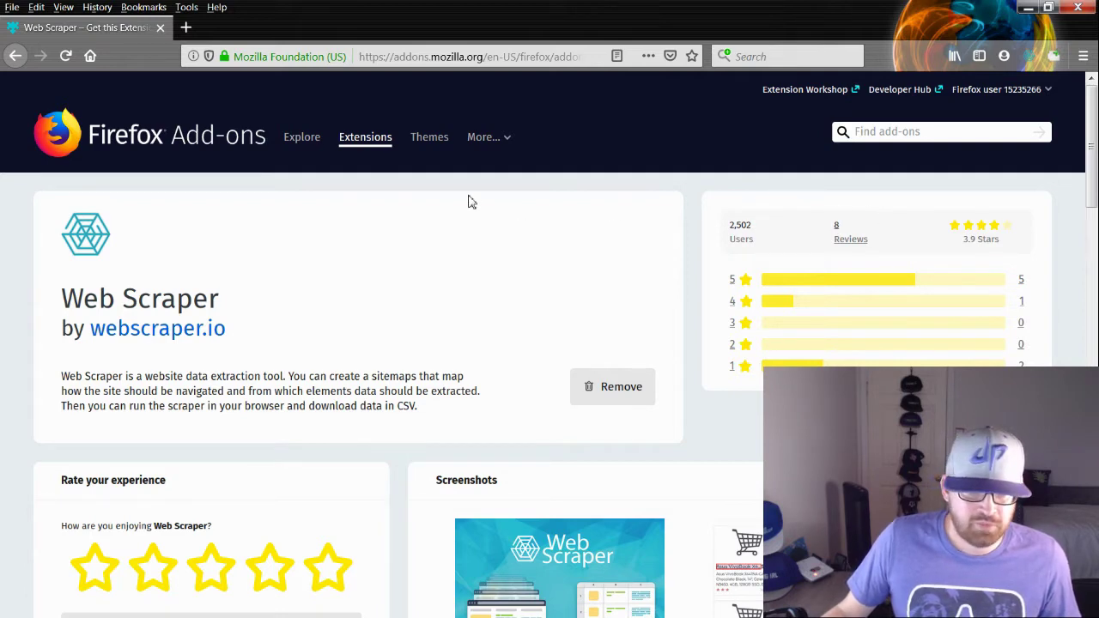
# - Open the Open Multiple URLs page via 'mutliple url', un-maximize the window, and show its empty URL list
pyautogui.click(886, 130)
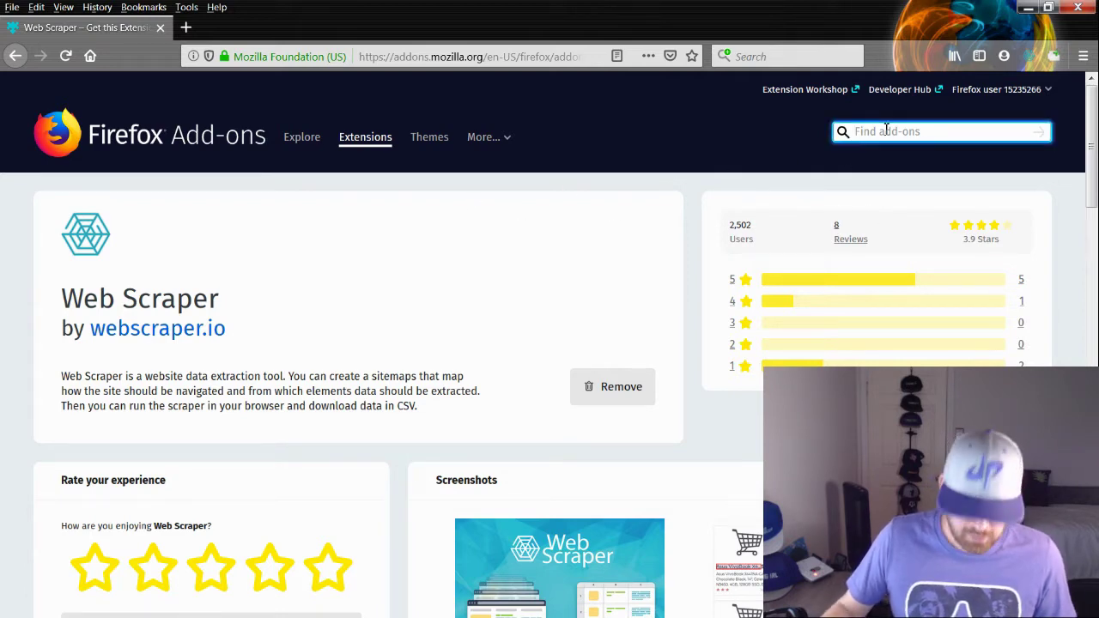
pyautogui.write('mutliple')
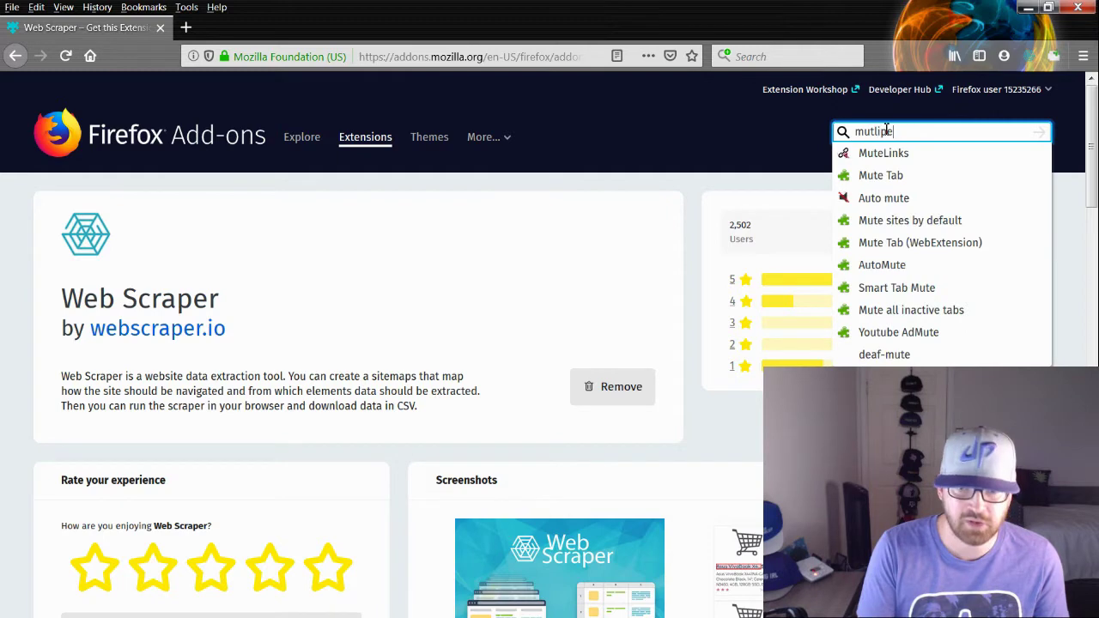
pyautogui.write(' url')
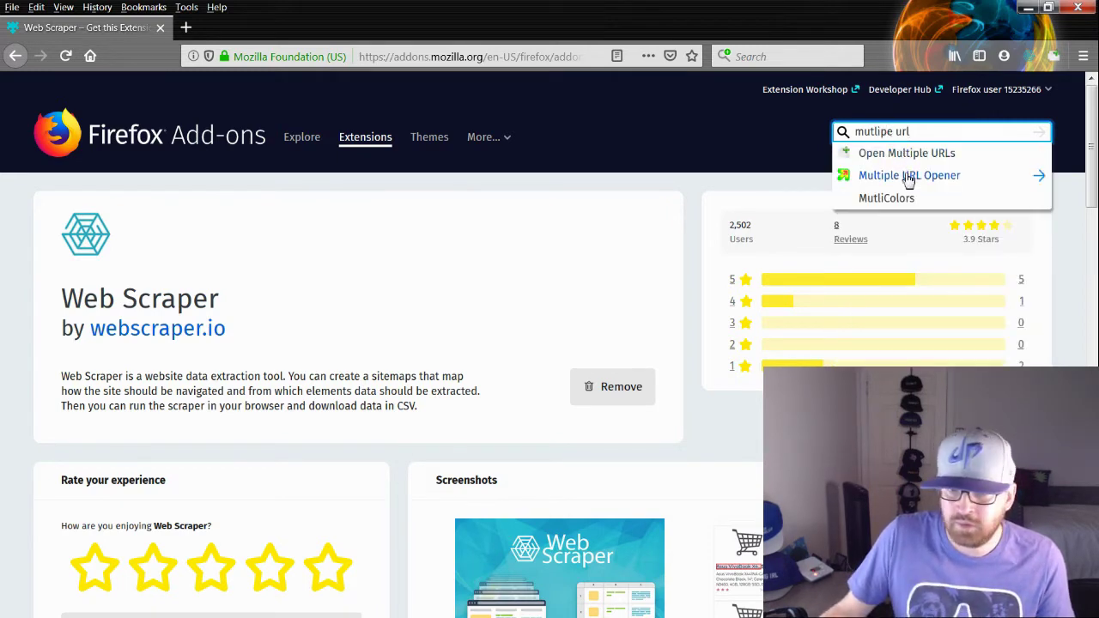
pyautogui.click(906, 156)
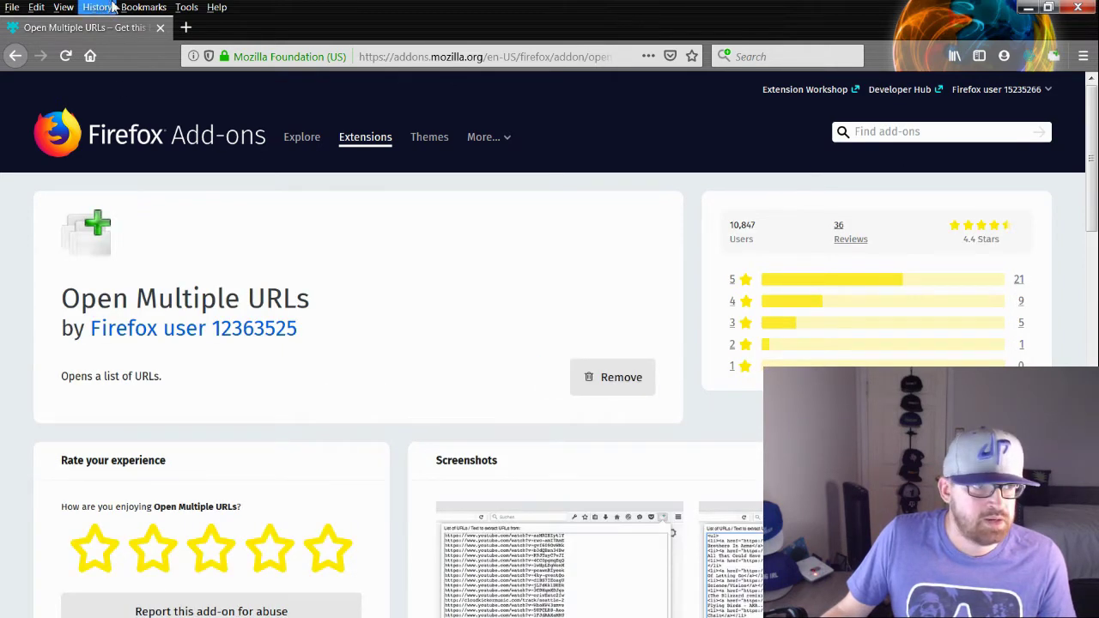
pyautogui.moveTo(927, 21); pyautogui.dragTo(907, 23)
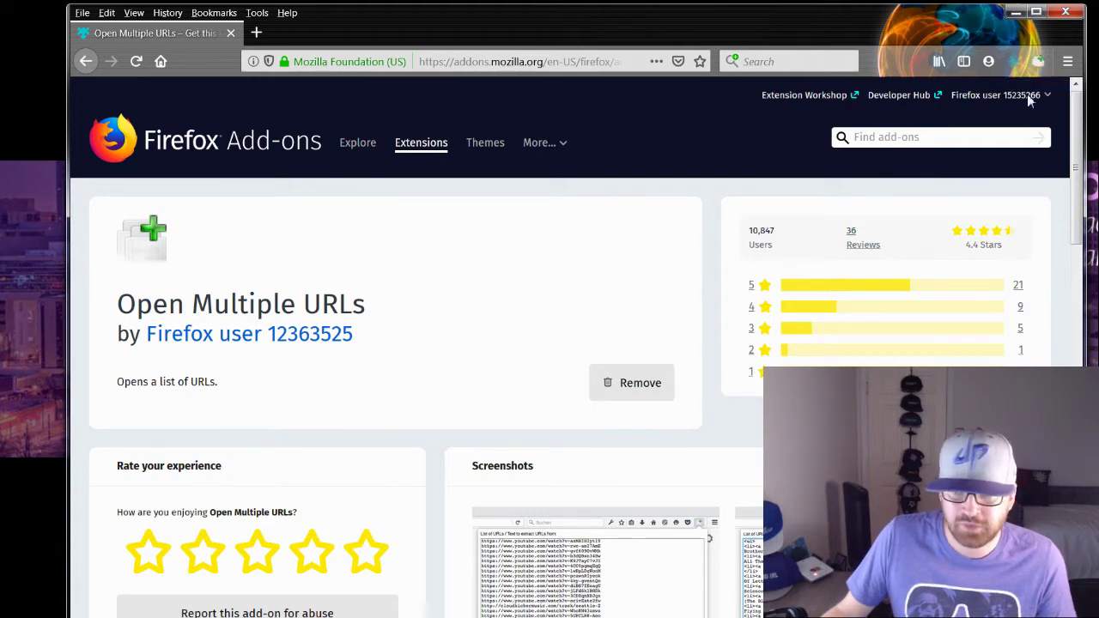
pyautogui.click(1038, 61)
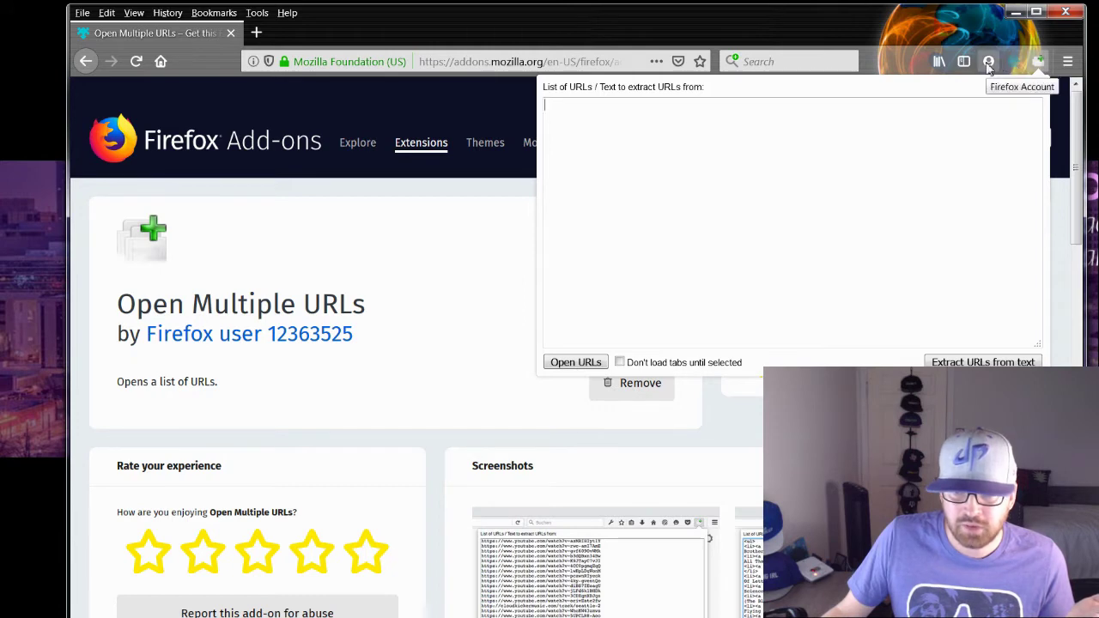
# - Close the Open Multiple URLs panel and search add-ons for 'autopagination', reviewing suggestions like Autofill and AutoAuth
pyautogui.click(392, 211)
pyautogui.click(873, 136)
pyautogui.write('aut')
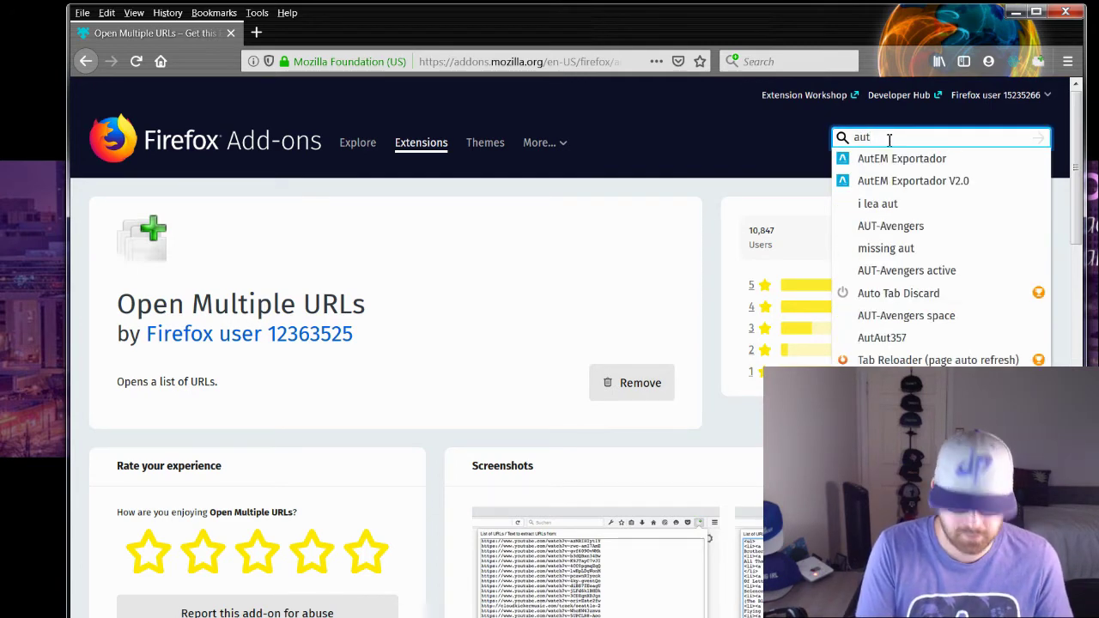
pyautogui.write('opagination')
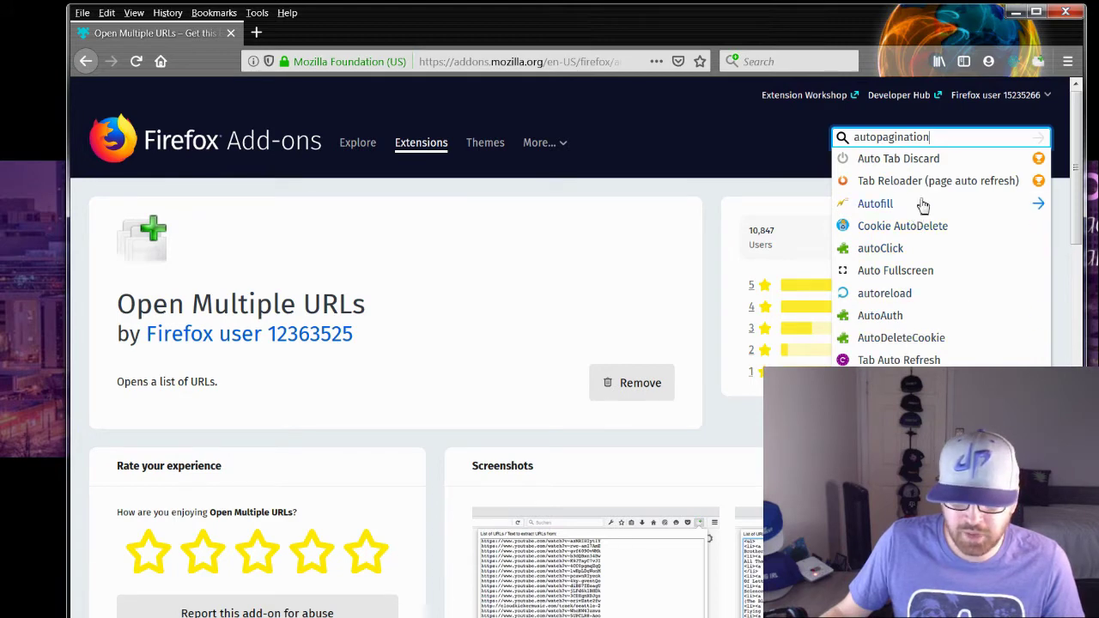
pyautogui.doubleClick(962, 137)
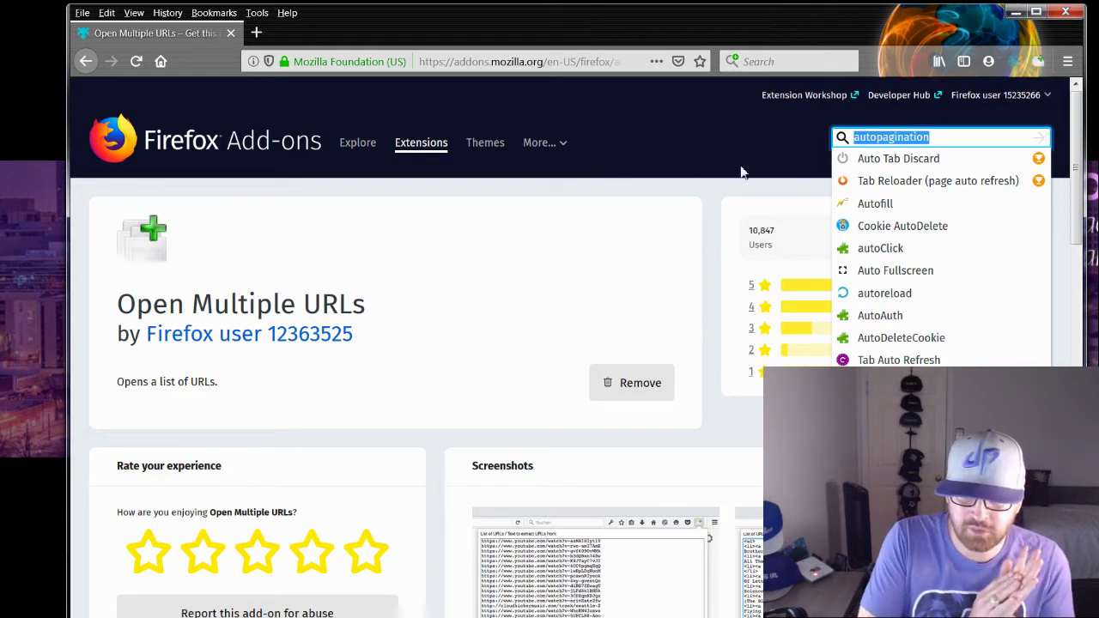
pyautogui.scroll(-6, 506, 295)
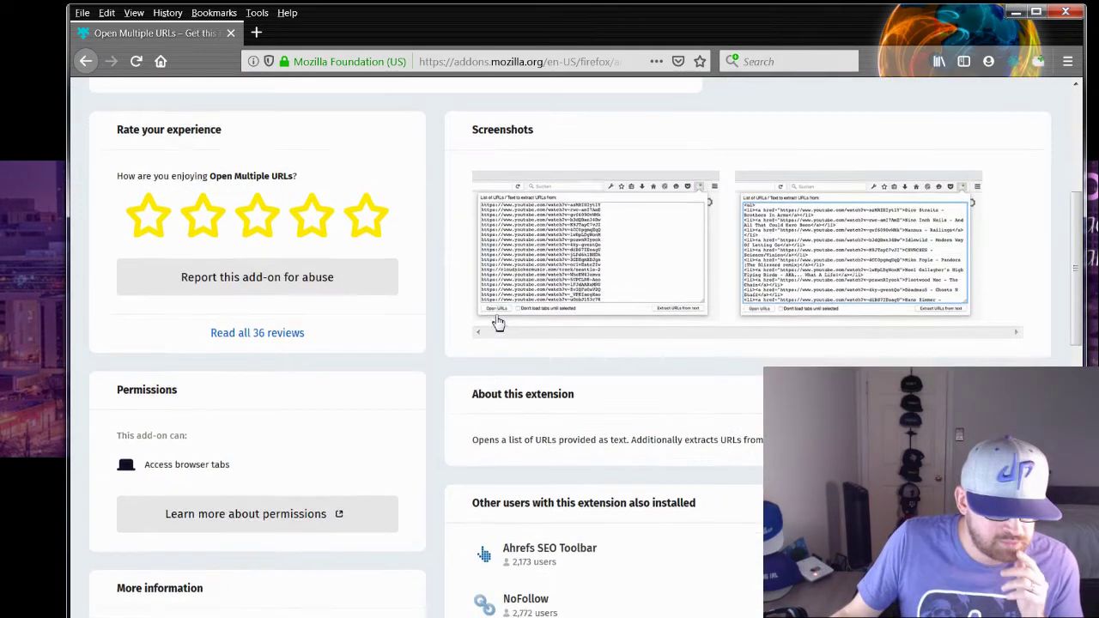
pyautogui.scroll(6, 559, 295)
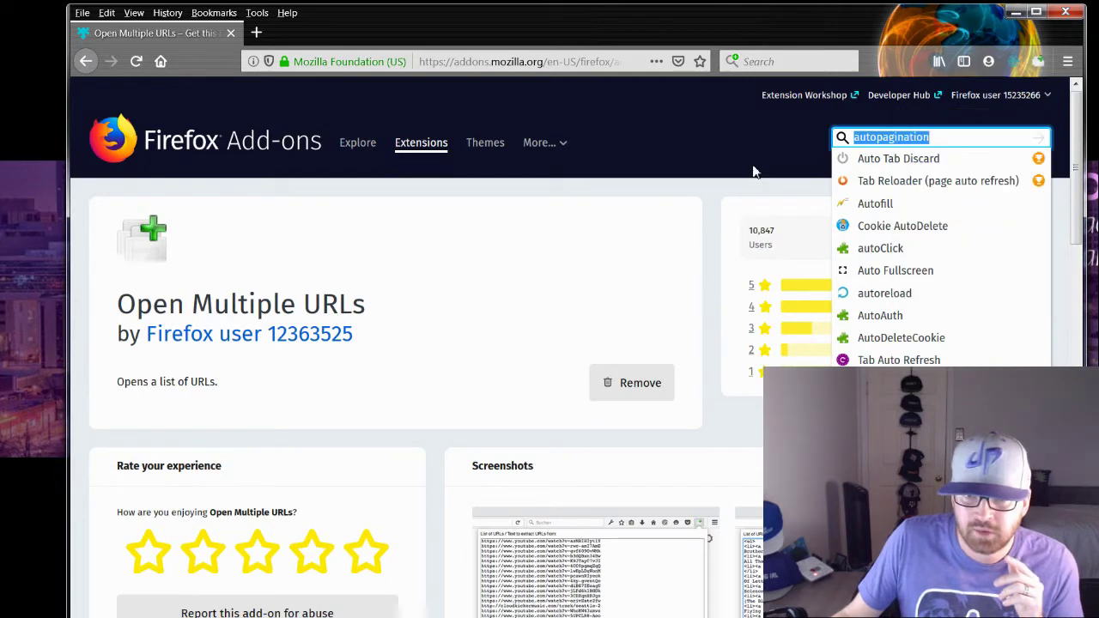
# - Search for 'search-preview' and open the SearchPreview add-on page
pyautogui.click(644, 227)
pyautogui.click(969, 137)
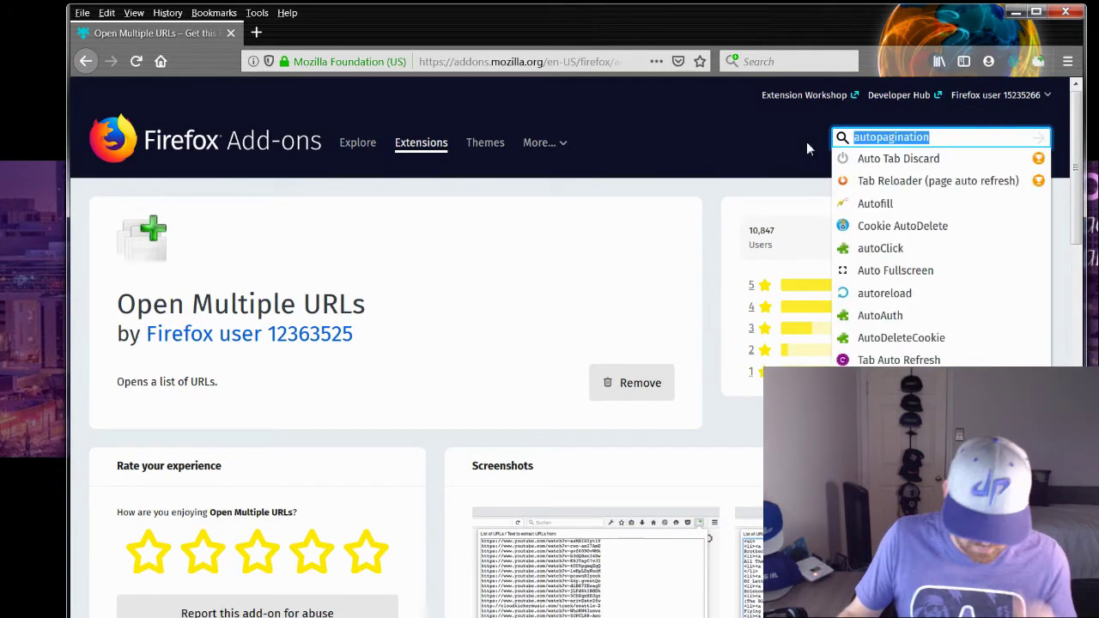
pyautogui.write('search')
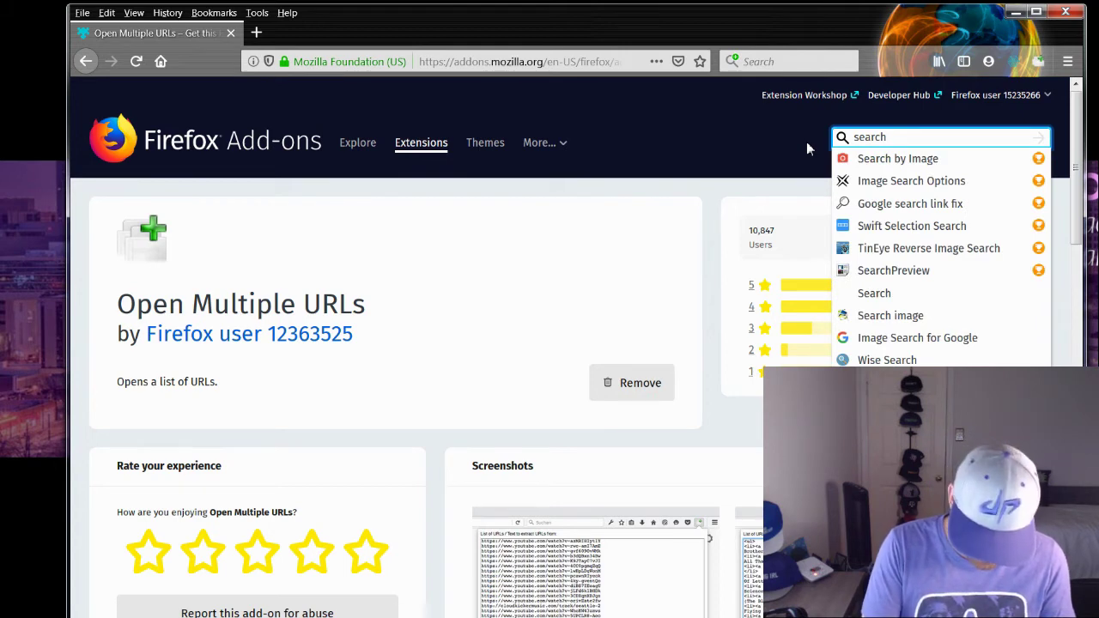
pyautogui.write('-preview')
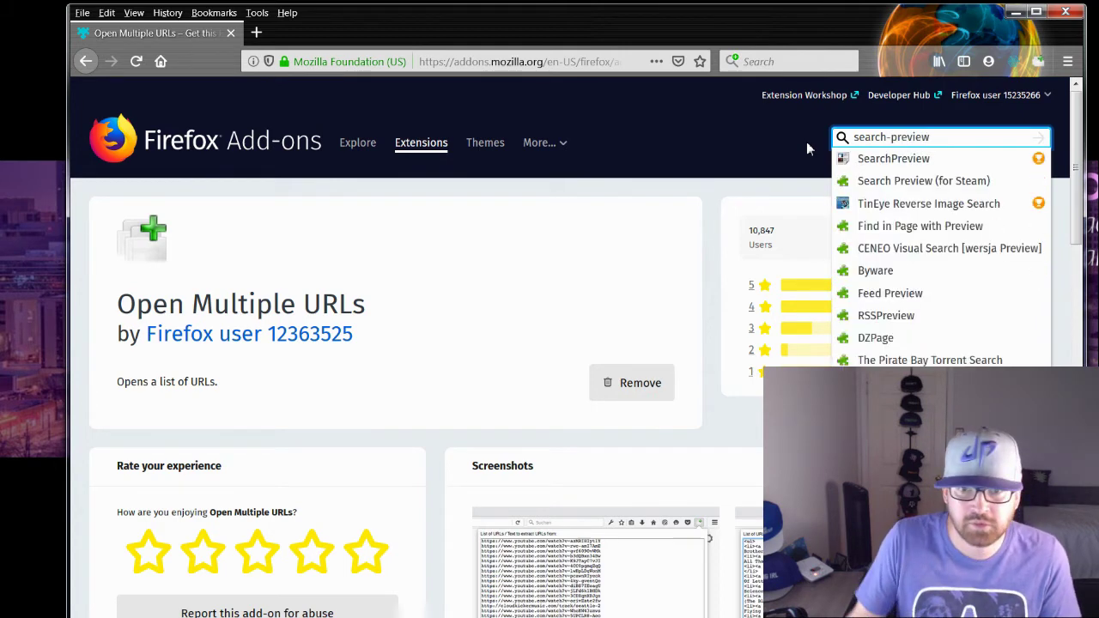
pyautogui.click(890, 161)
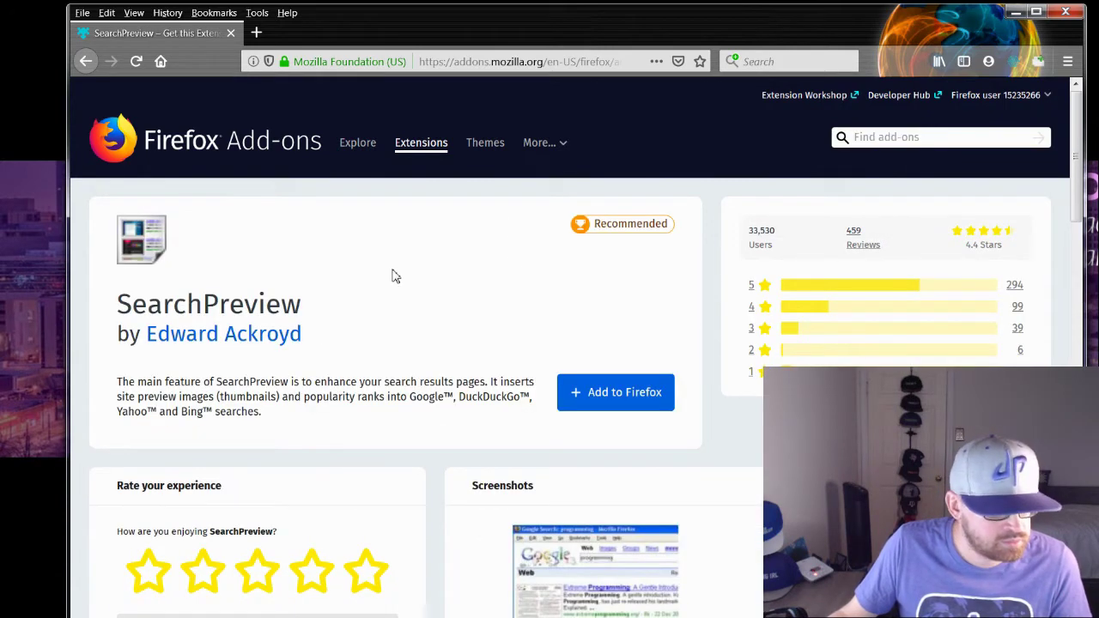
pyautogui.scroll(-3, 392, 276)
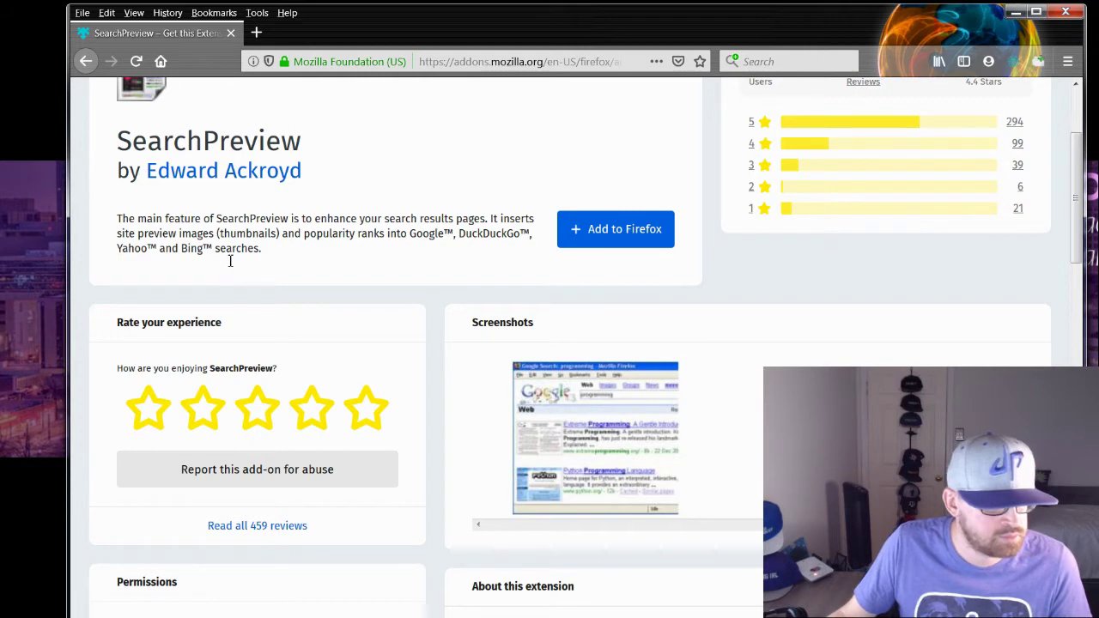
pyautogui.scroll(3, 344, 365)
# - Add SearchPreview to Firefox, grant its permissions, and acknowledge the added confirmation
pyautogui.click(614, 397)
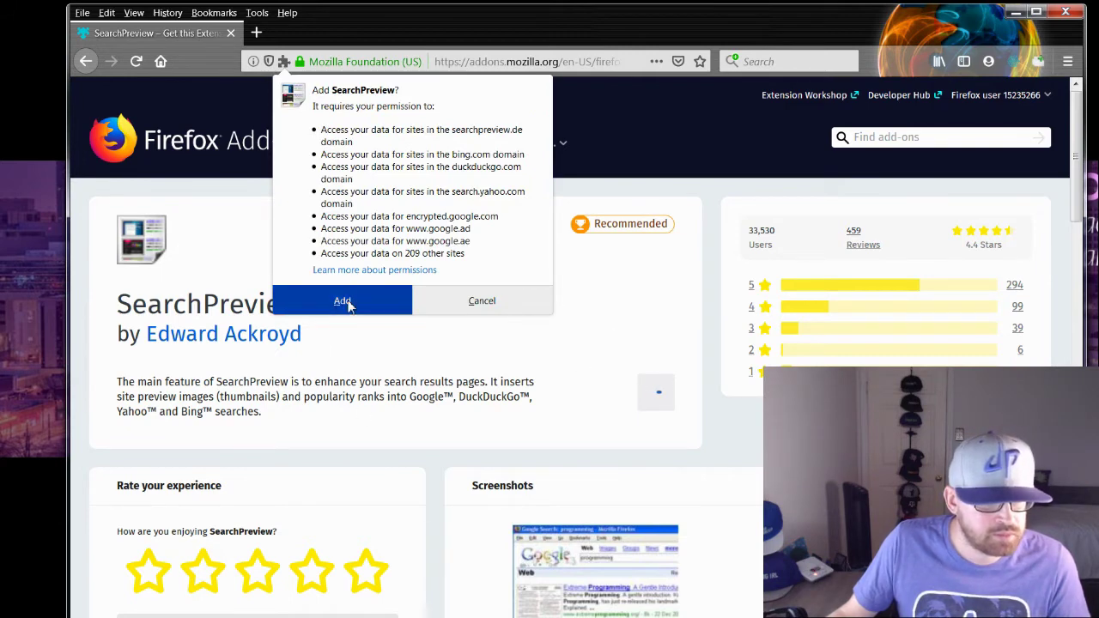
pyautogui.click(343, 303)
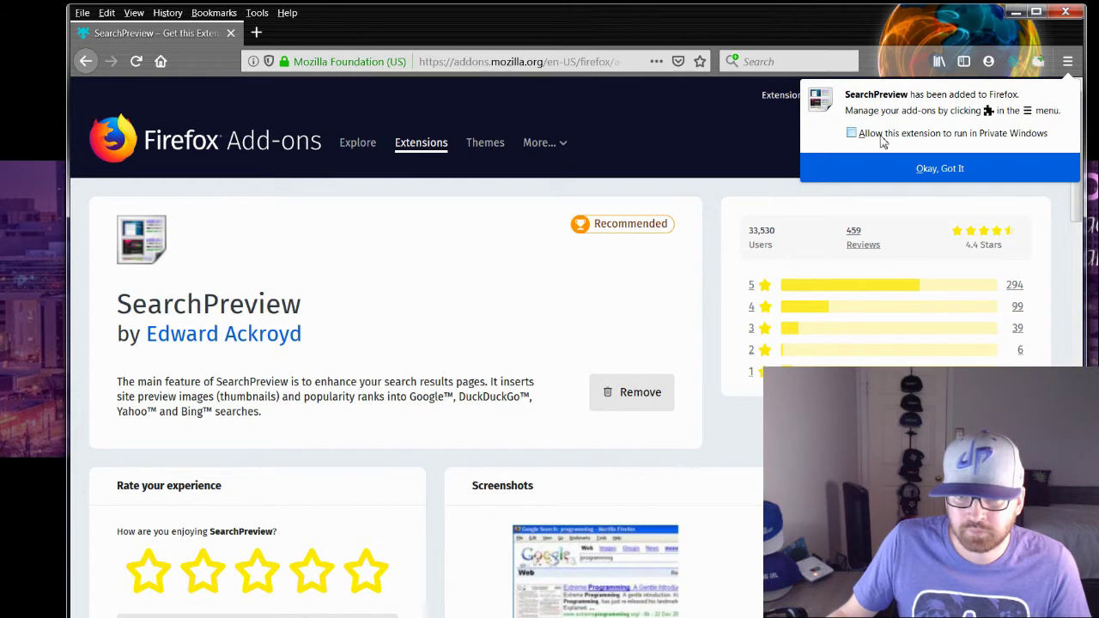
pyautogui.click(897, 175)
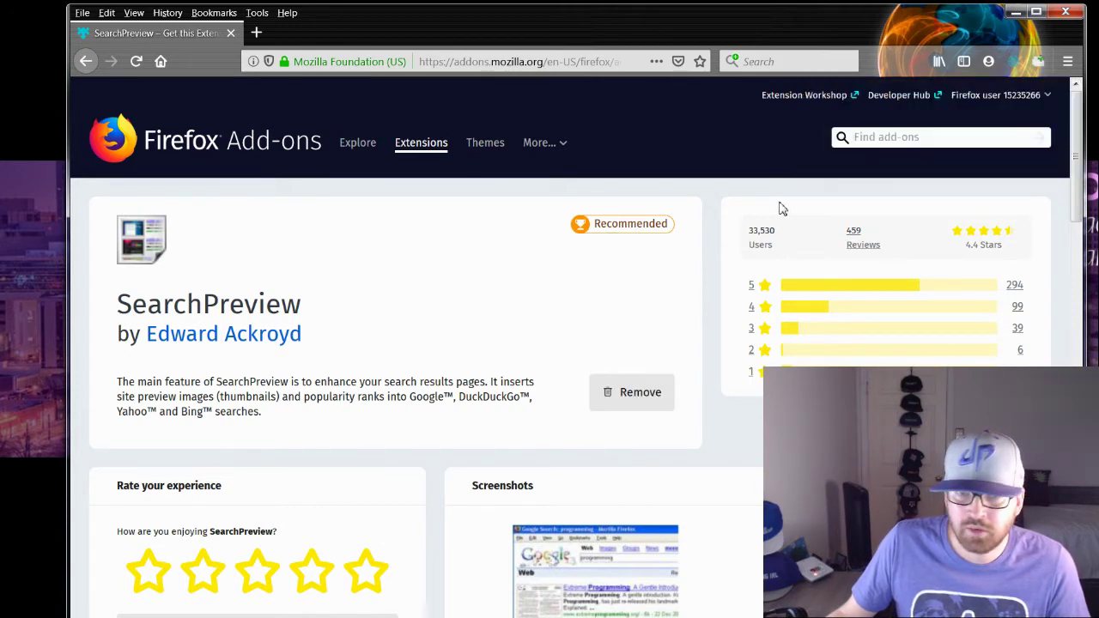
pyautogui.moveTo(1001, 96)
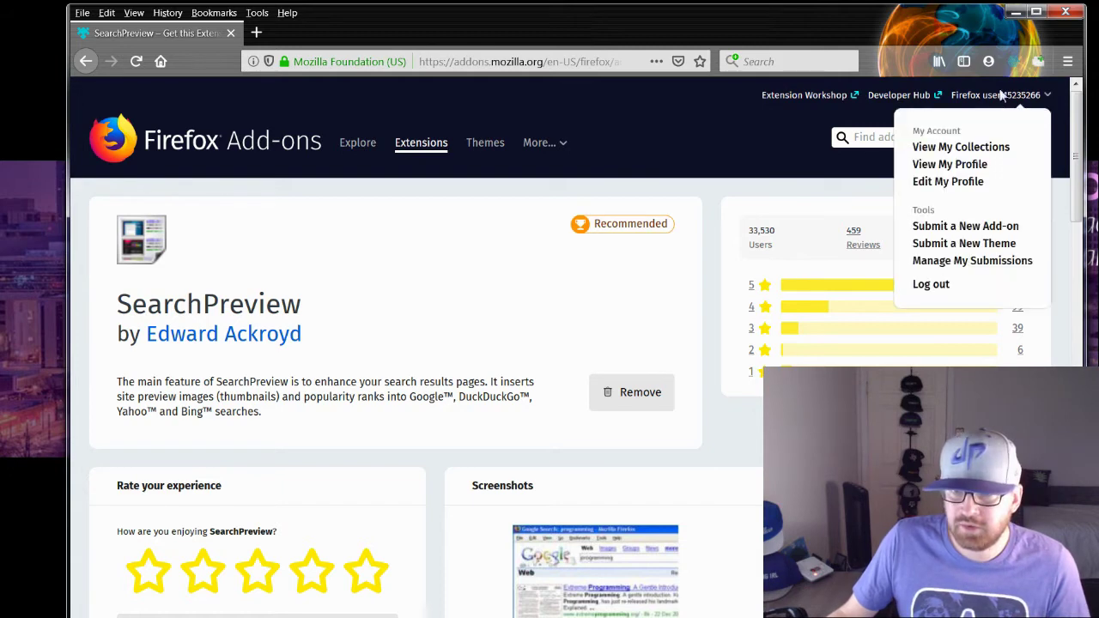
# - Open the Add-ons Manager from the ☰ menu in a new tab
pyautogui.click(1067, 62)
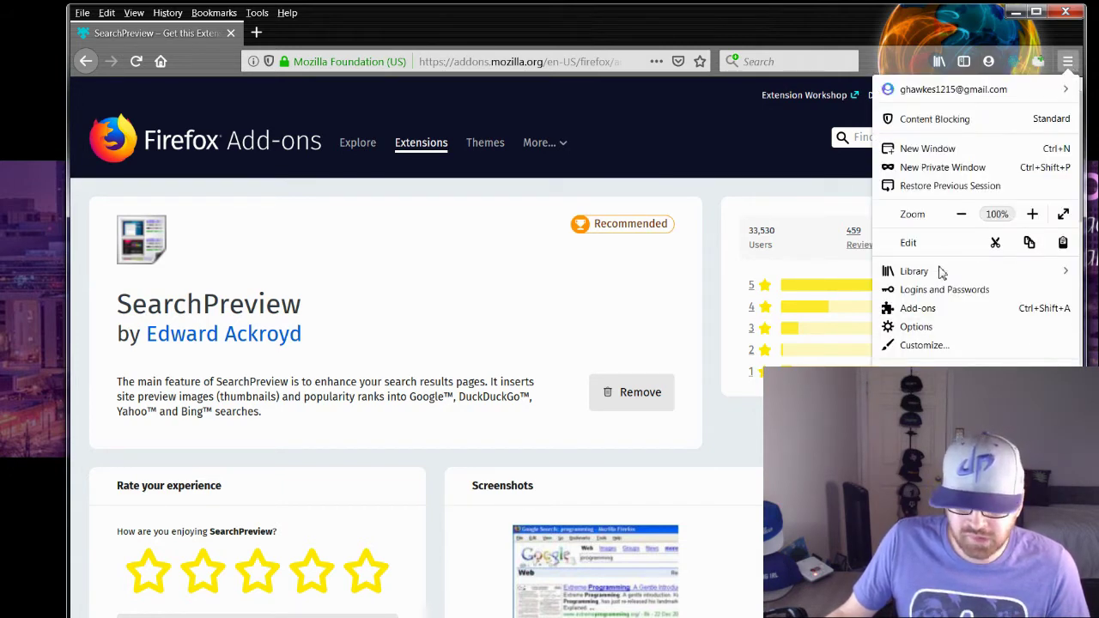
pyautogui.click(918, 310)
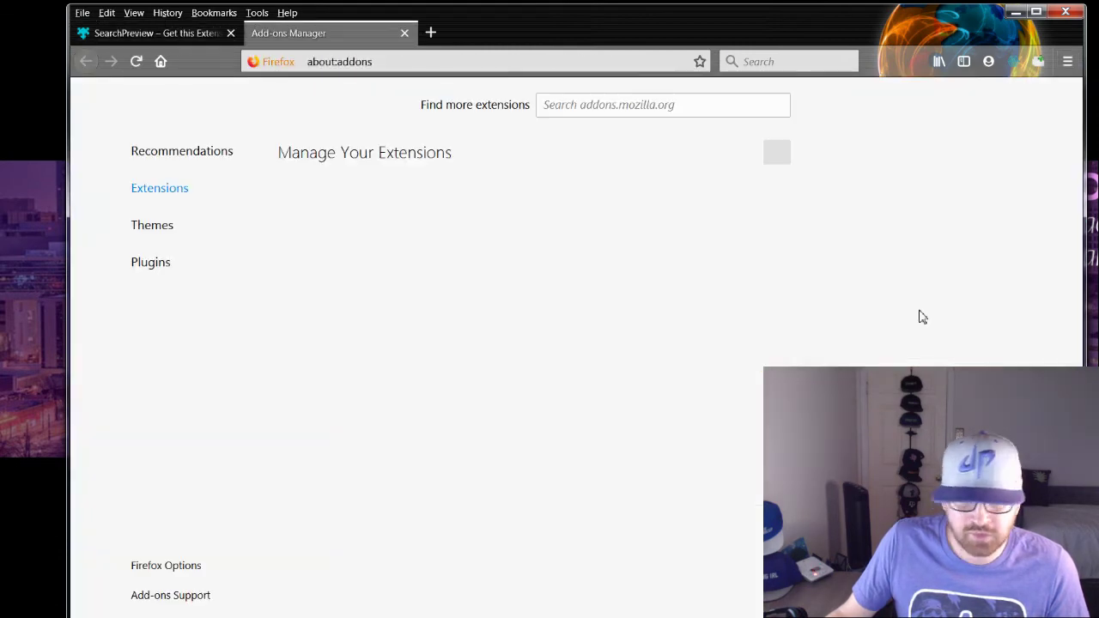
pyautogui.scroll(-2, 507, 331)
pyautogui.scroll(2, 510, 318)
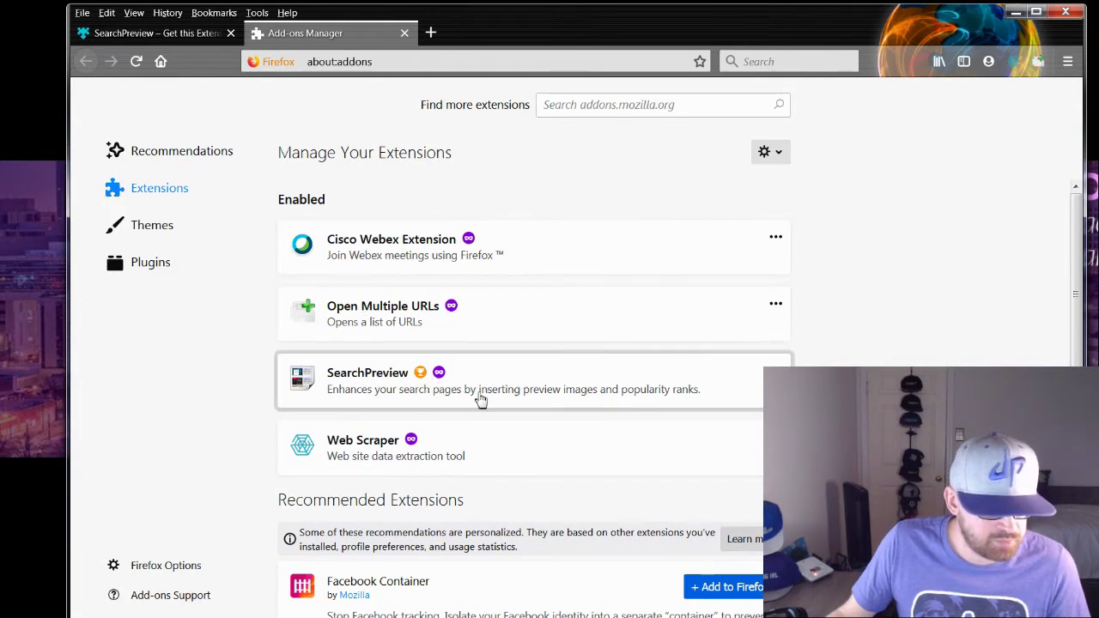
pyautogui.scroll(-1, 431, 415)
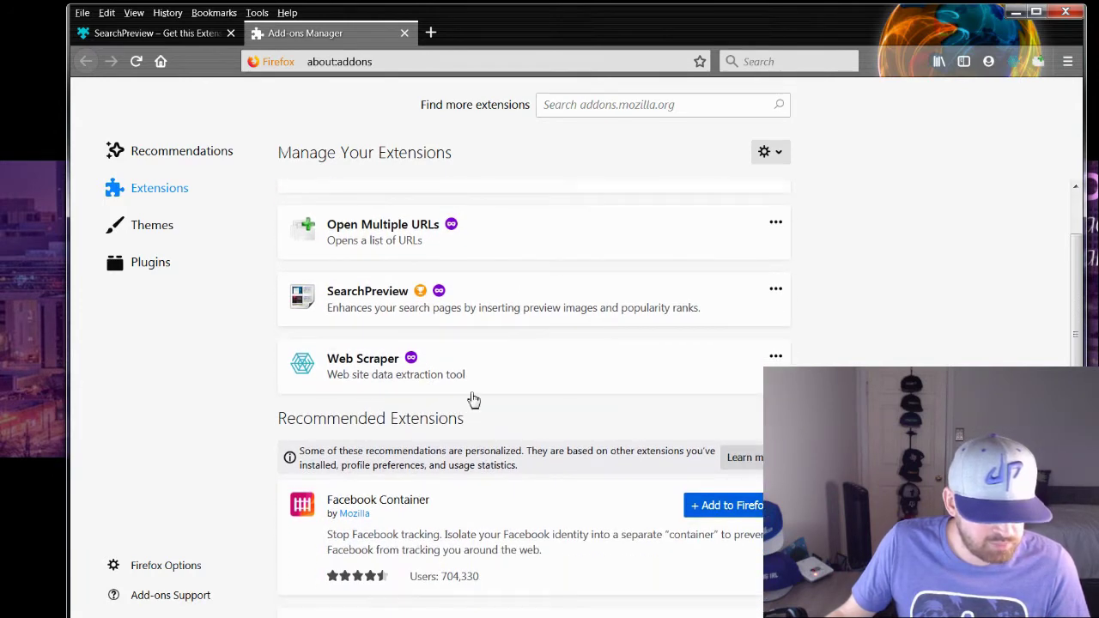
pyautogui.scroll(1, 471, 400)
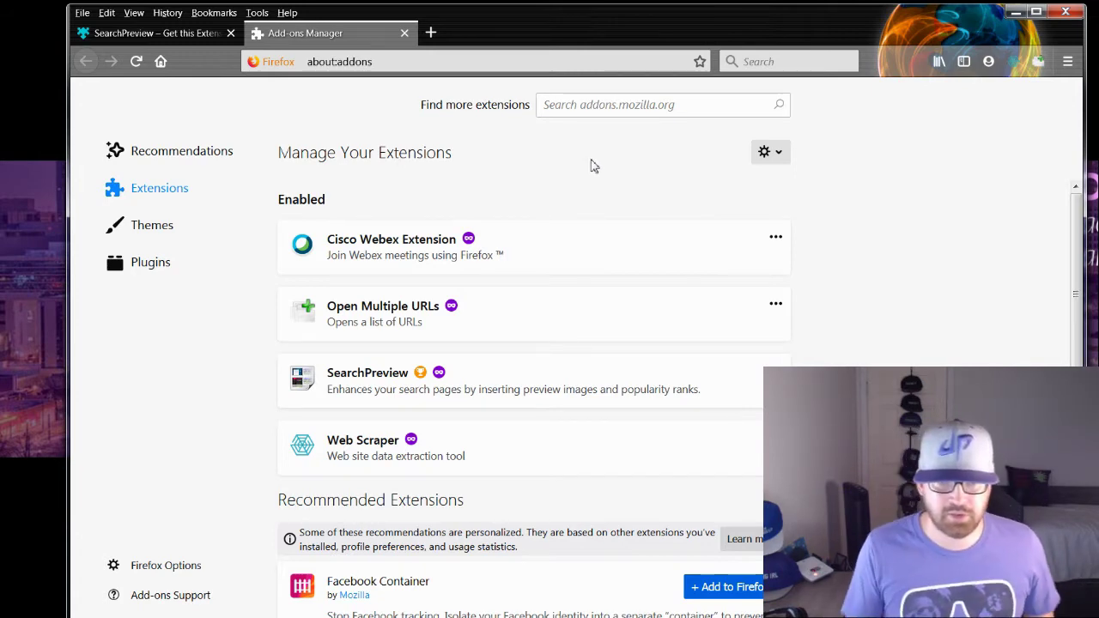
# - Select the about:addons address and scroll through Manage Your Extensions and Recommended Extensions
pyautogui.click(581, 64)
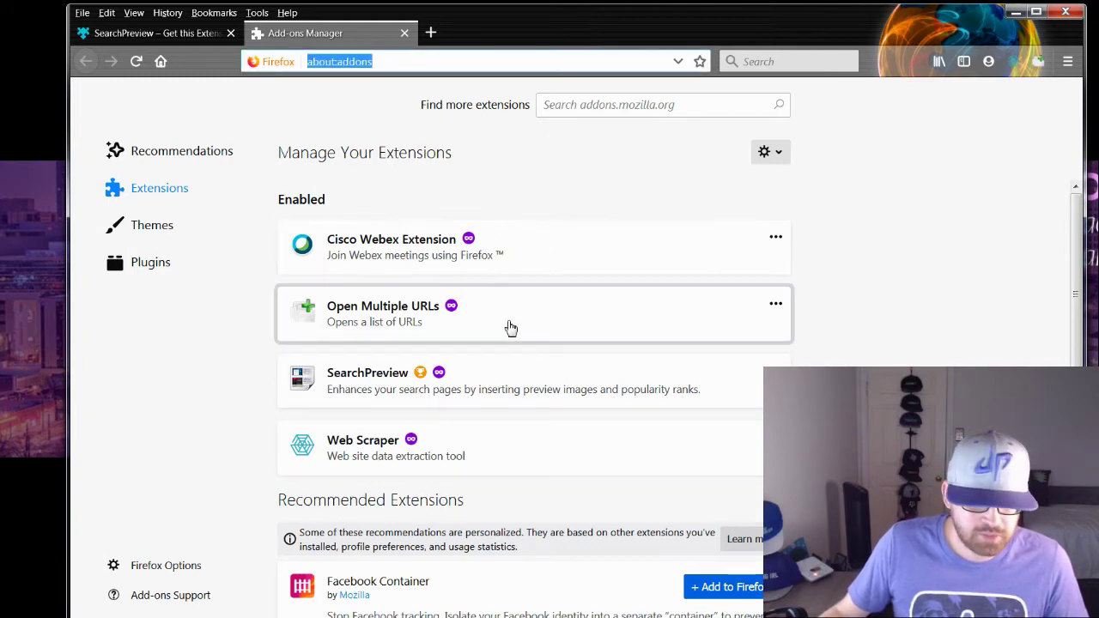
pyautogui.scroll(-5, 518, 331)
pyautogui.scroll(5, 516, 334)
pyautogui.scroll(-7, 540, 317)
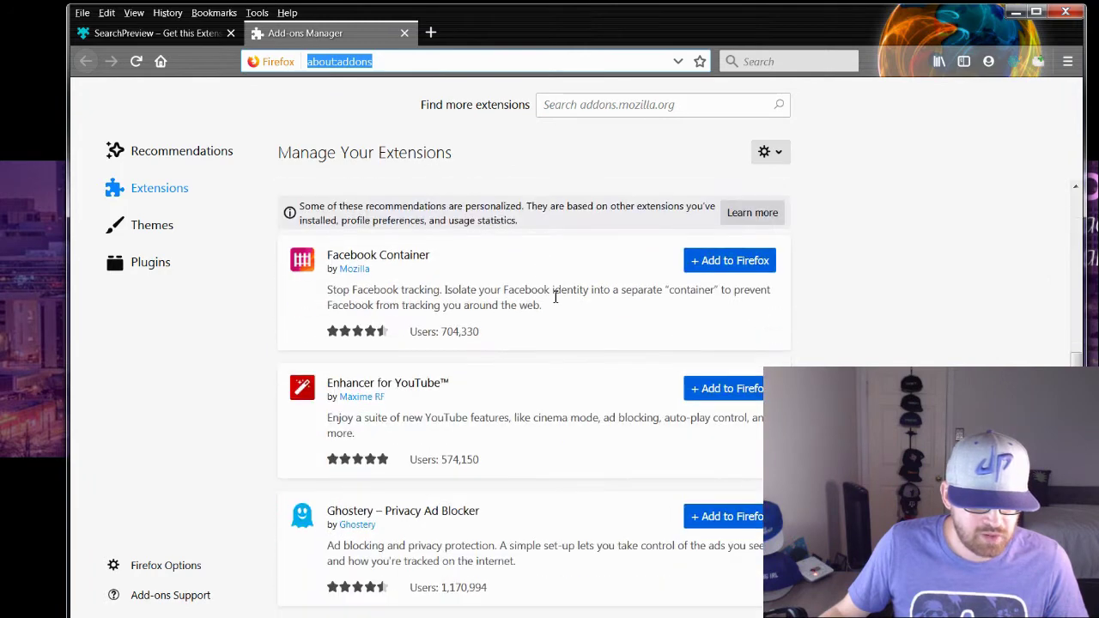
pyautogui.scroll(-3, 558, 318)
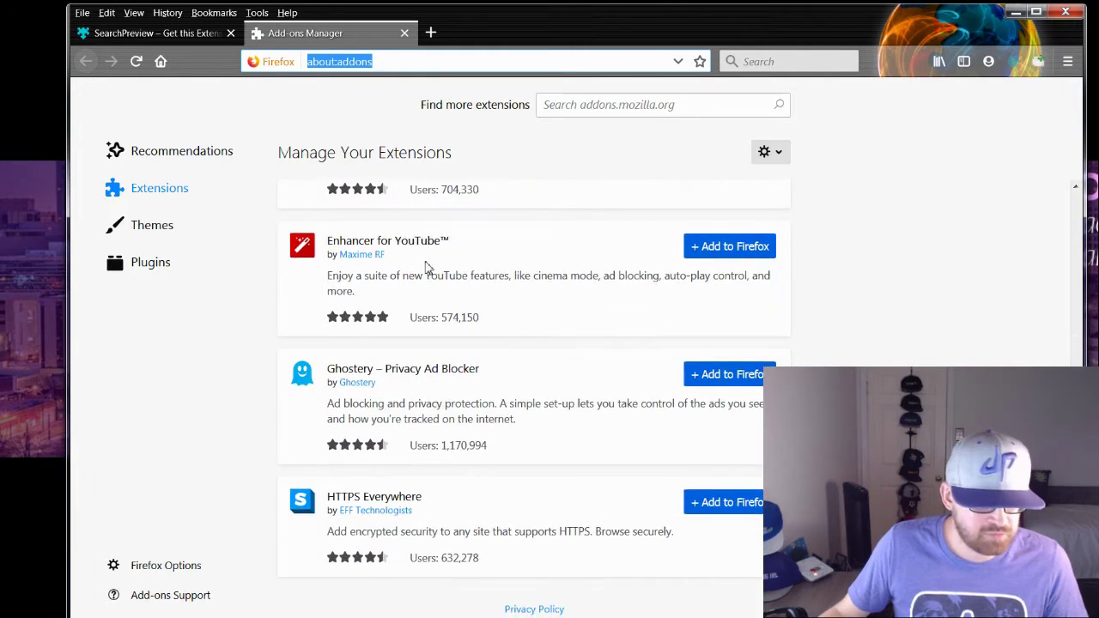
pyautogui.scroll(8, 577, 318)
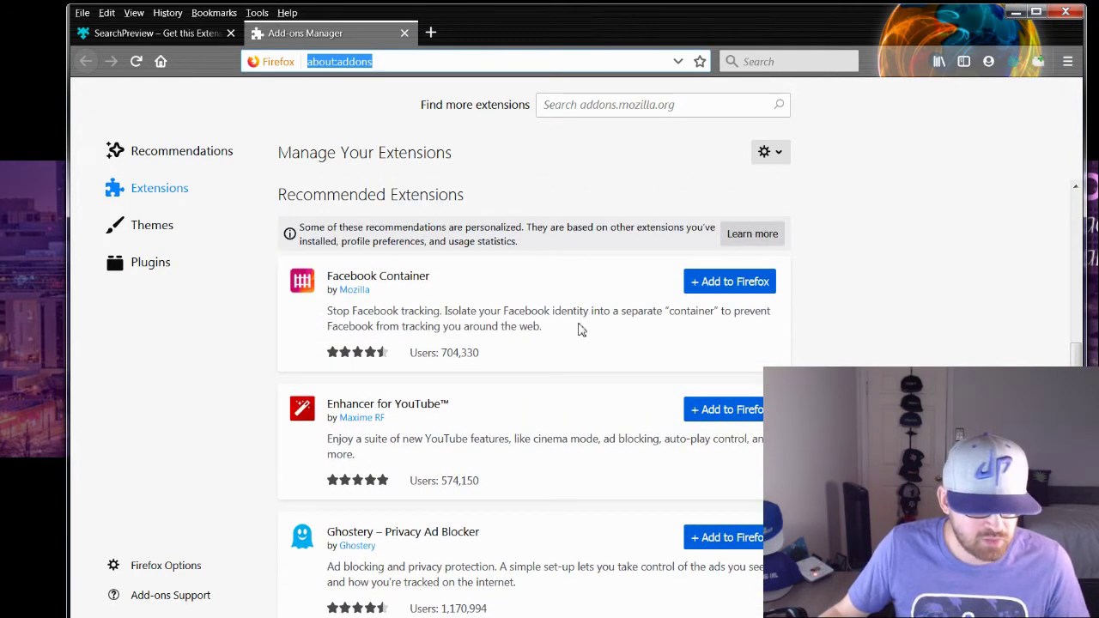
pyautogui.scroll(1, 581, 316)
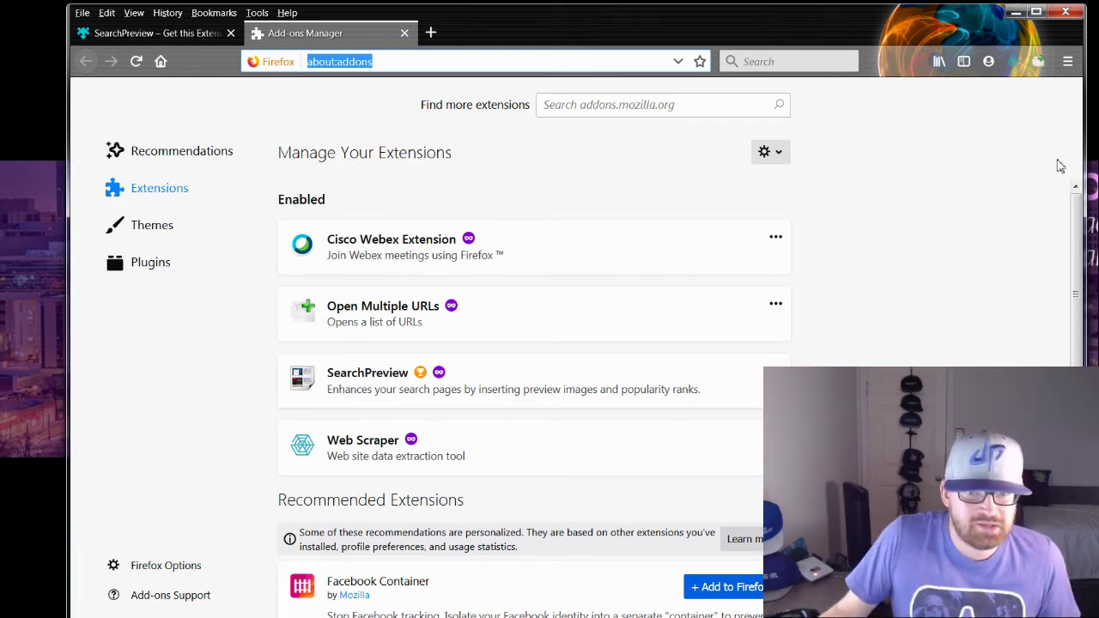
# - Run a Google web search for 'dataminer'
pyautogui.click(765, 57)
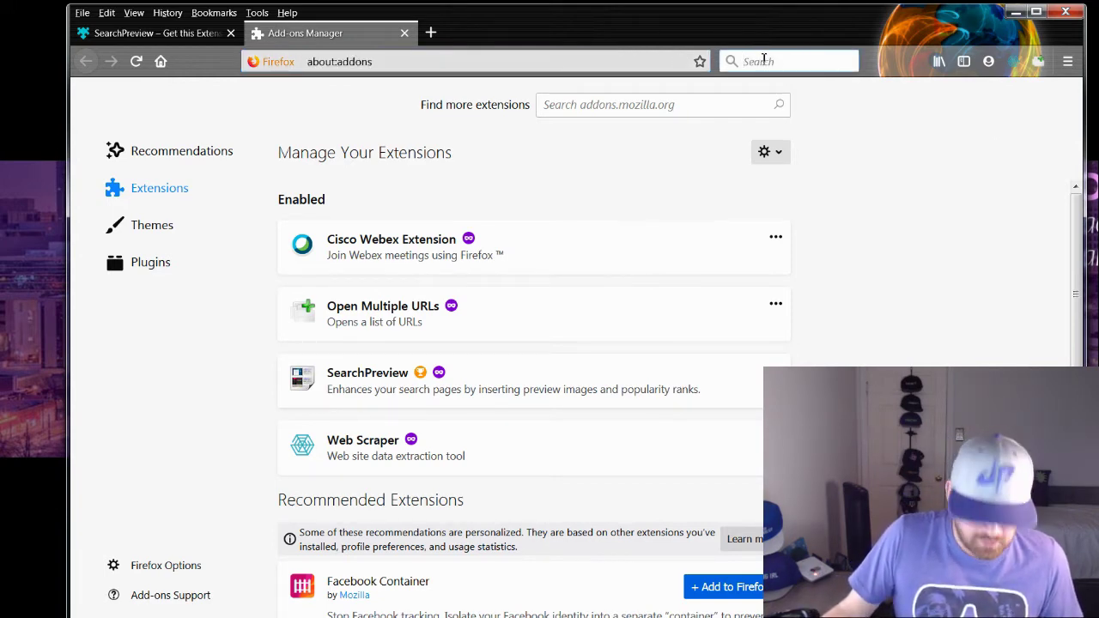
pyautogui.write('dataminer')
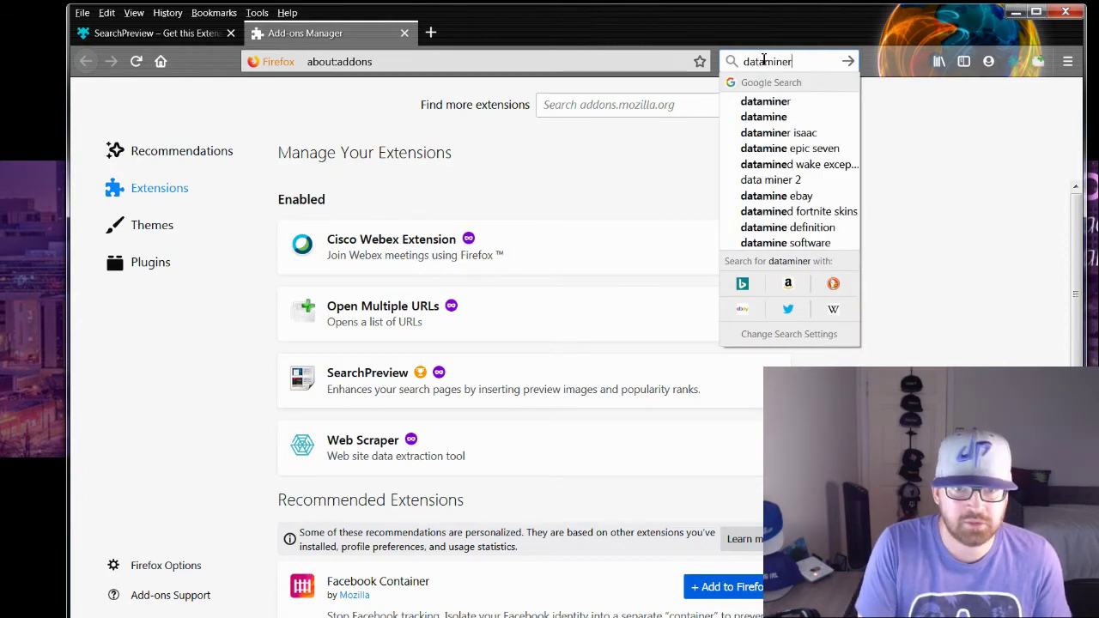
pyautogui.press('Return')
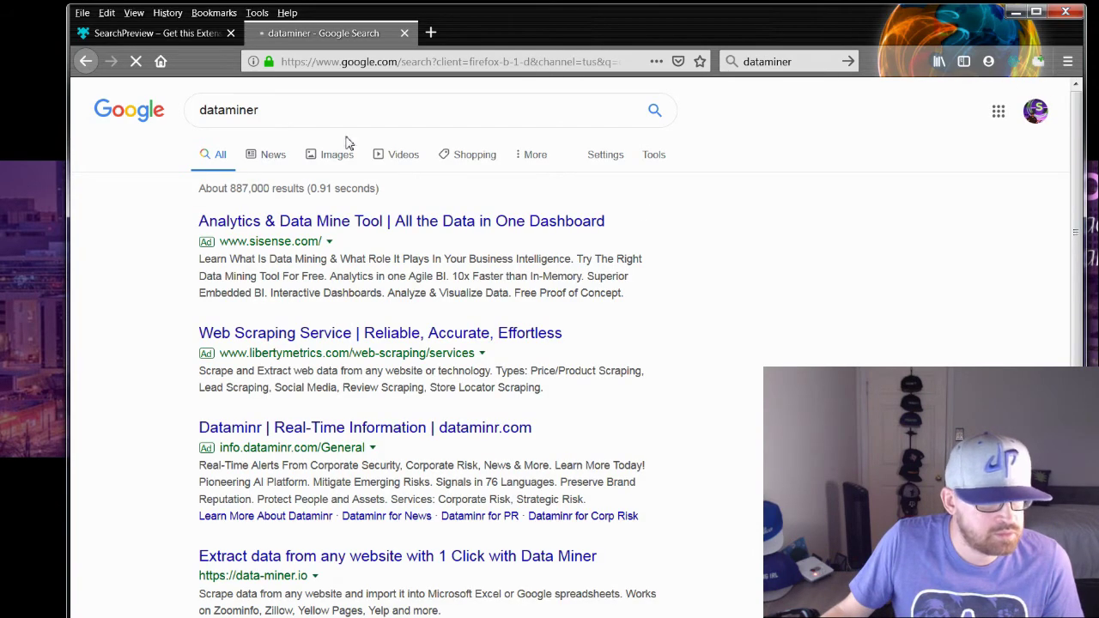
# - Enter 'firefox extensions' in the address bar and open the 'Extensions – Add-ons for Firefox' suggestion
pyautogui.click(365, 57)
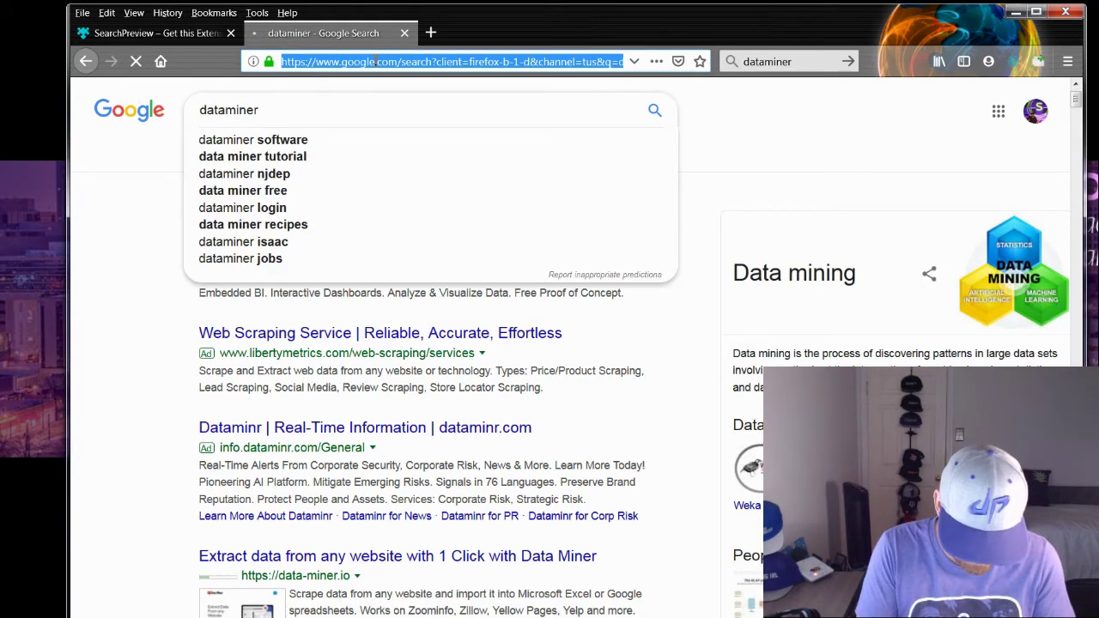
pyautogui.write('firefox ext')
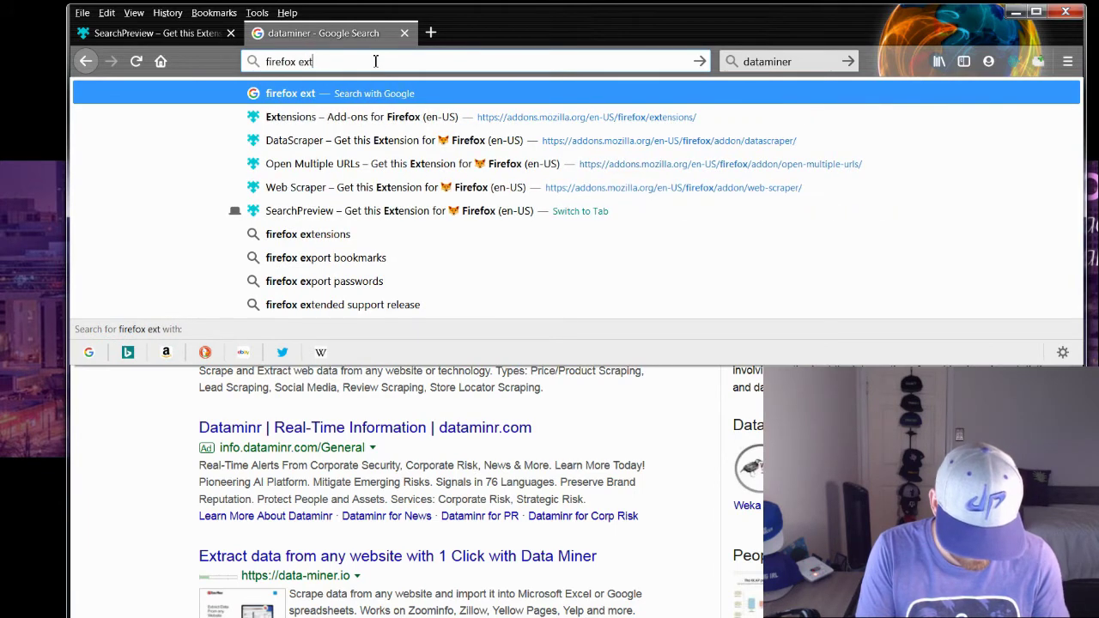
pyautogui.write('ensions')
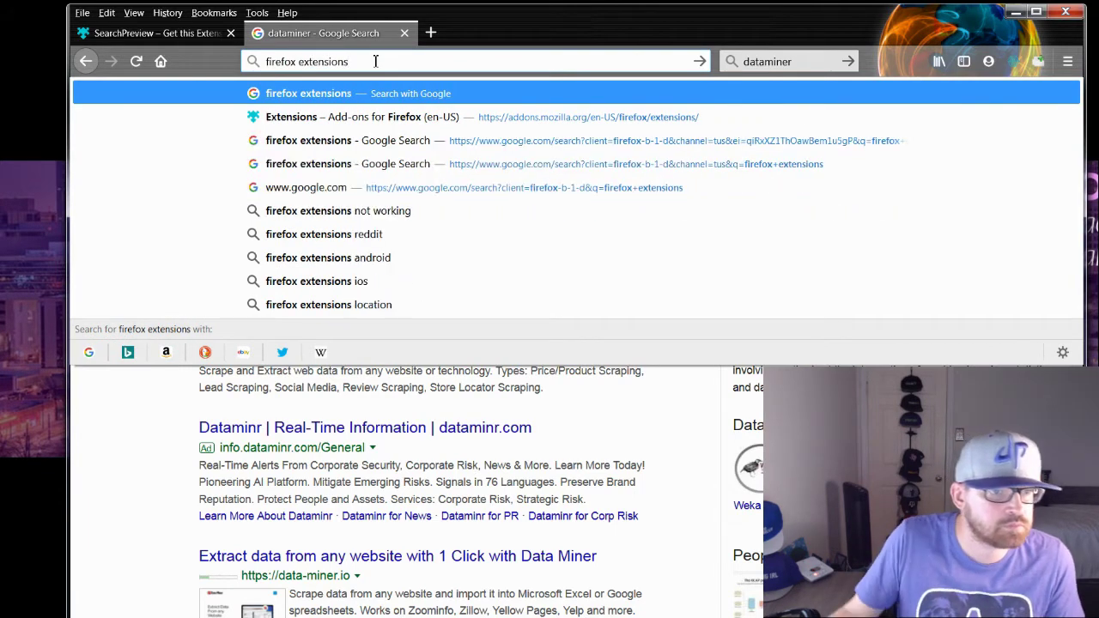
pyautogui.click(419, 118)
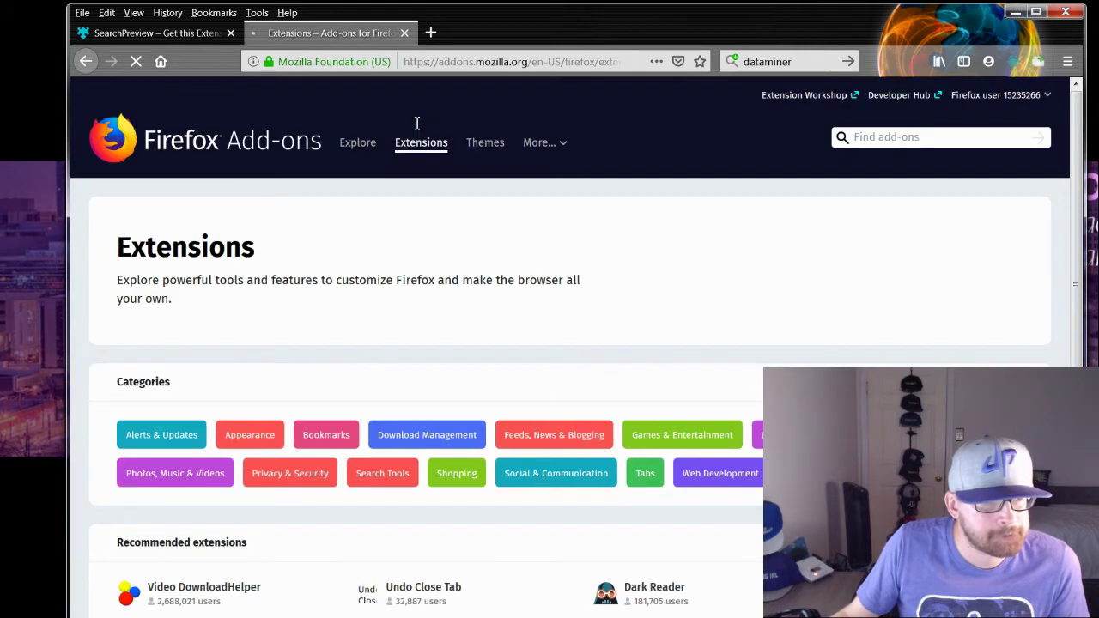
# - Search the add-on catalogue for 'data scraper', correcting the mistyped 'sataminer'
pyautogui.click(891, 143)
pyautogui.write('sataminer')
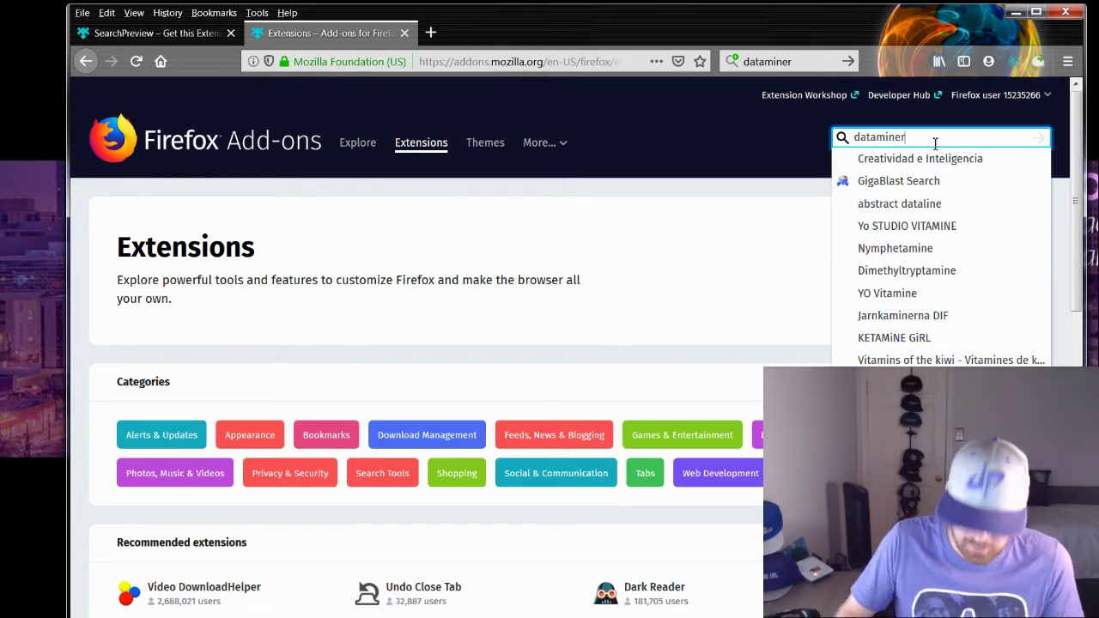
pyautogui.press('BackSpace')
pyautogui.press('BackSpace')
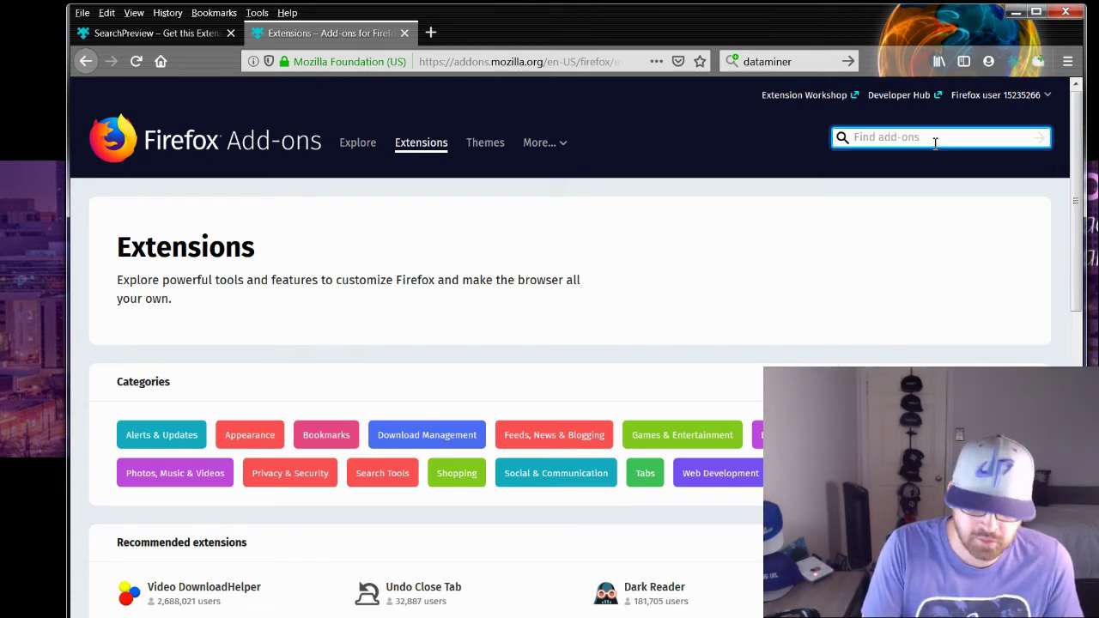
pyautogui.write('data scraper')
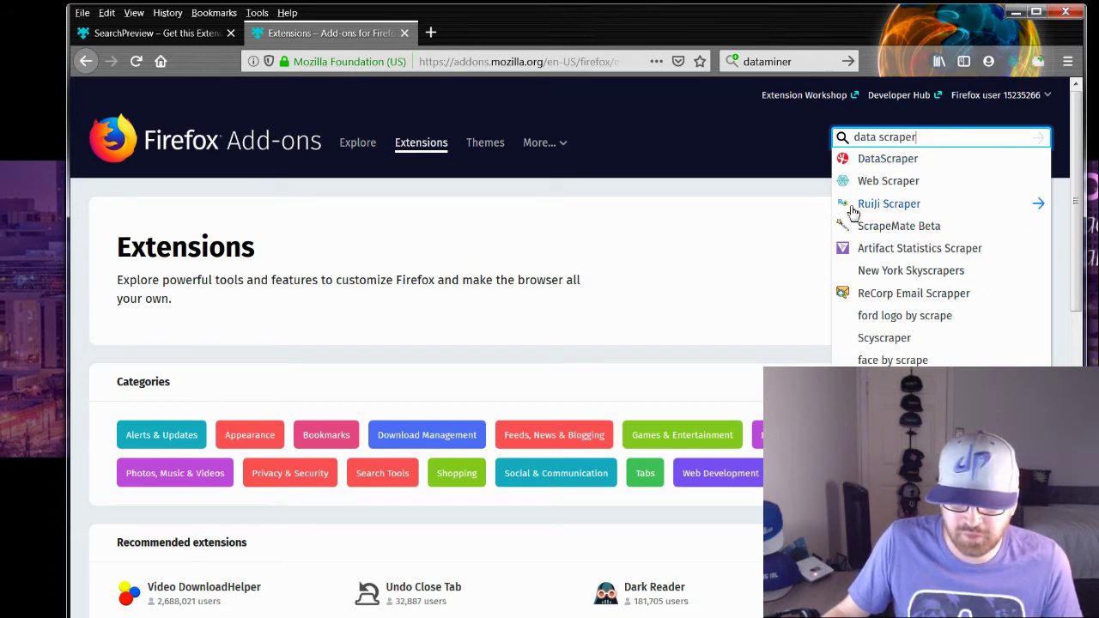
# - Open the DataScraper suggestion and look over its add-on page
pyautogui.click(900, 166)
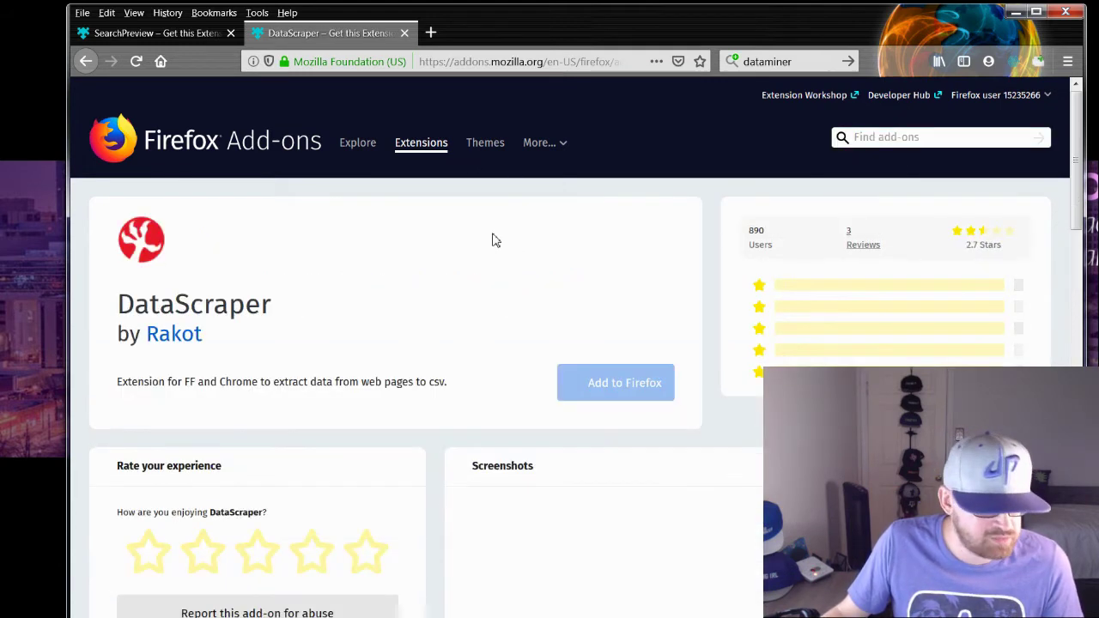
pyautogui.scroll(-2, 537, 238)
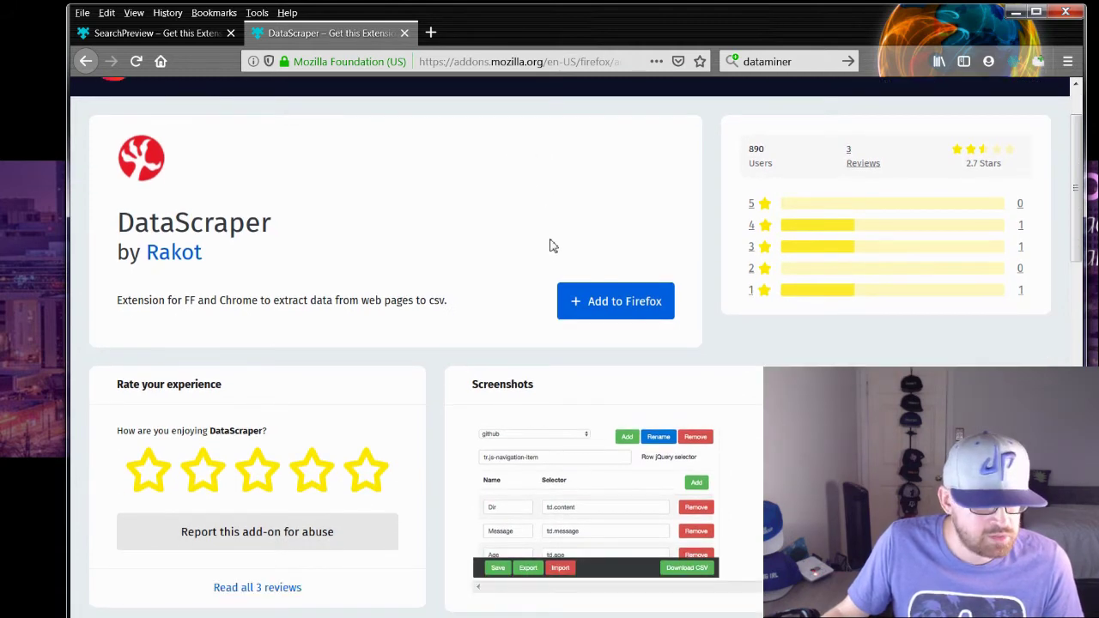
pyautogui.scroll(2, 553, 243)
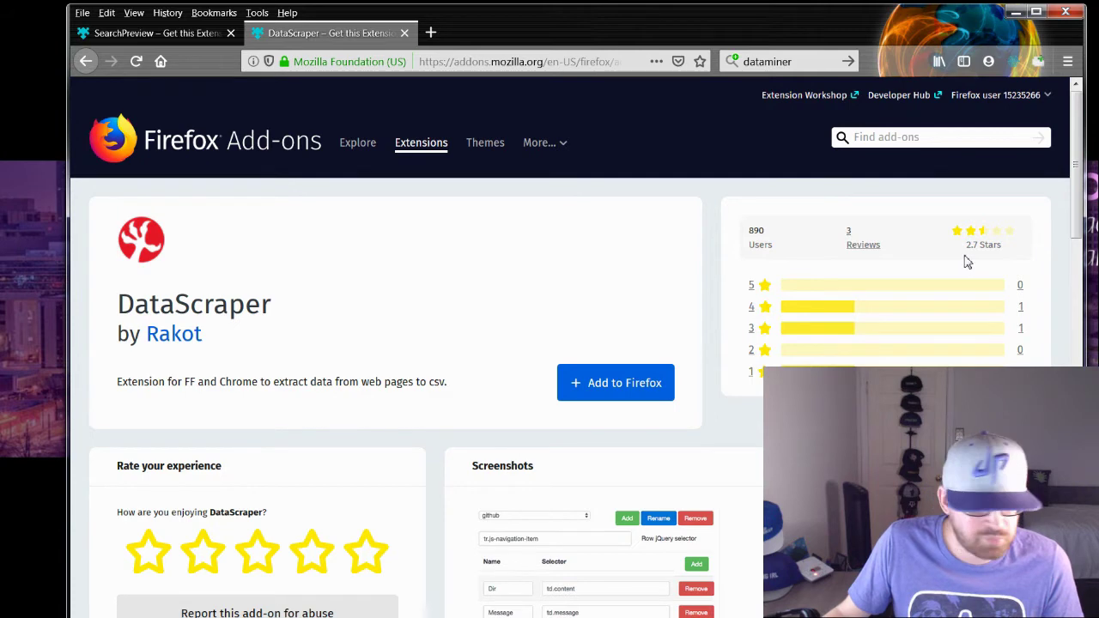
# - Search 'data scraper' again and open the RuiJi Scraper add-on page
pyautogui.click(878, 136)
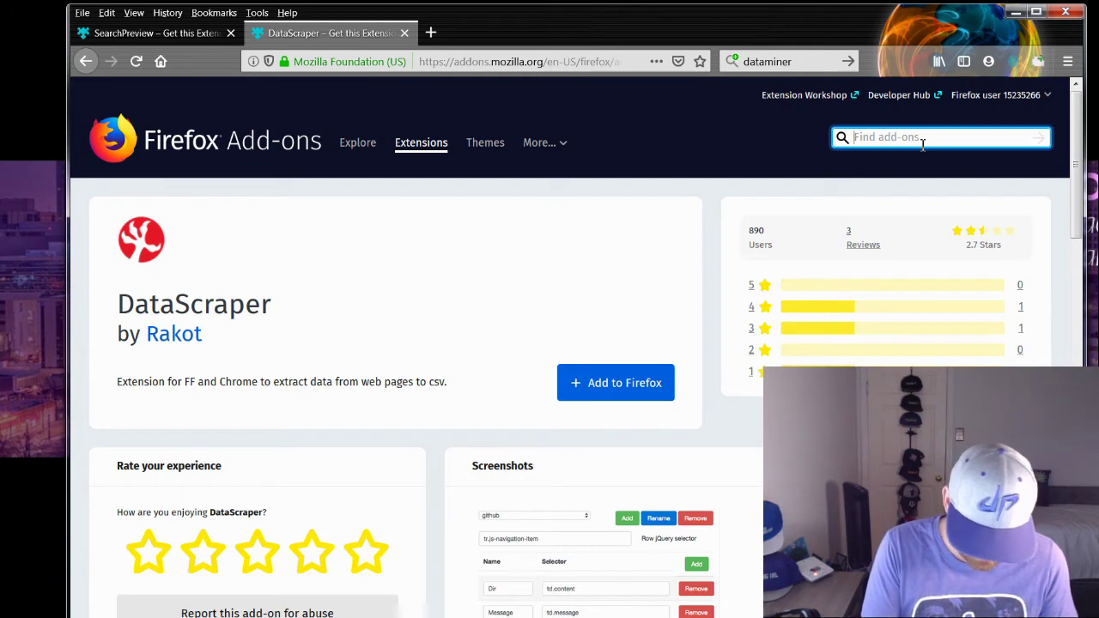
pyautogui.write('data scr')
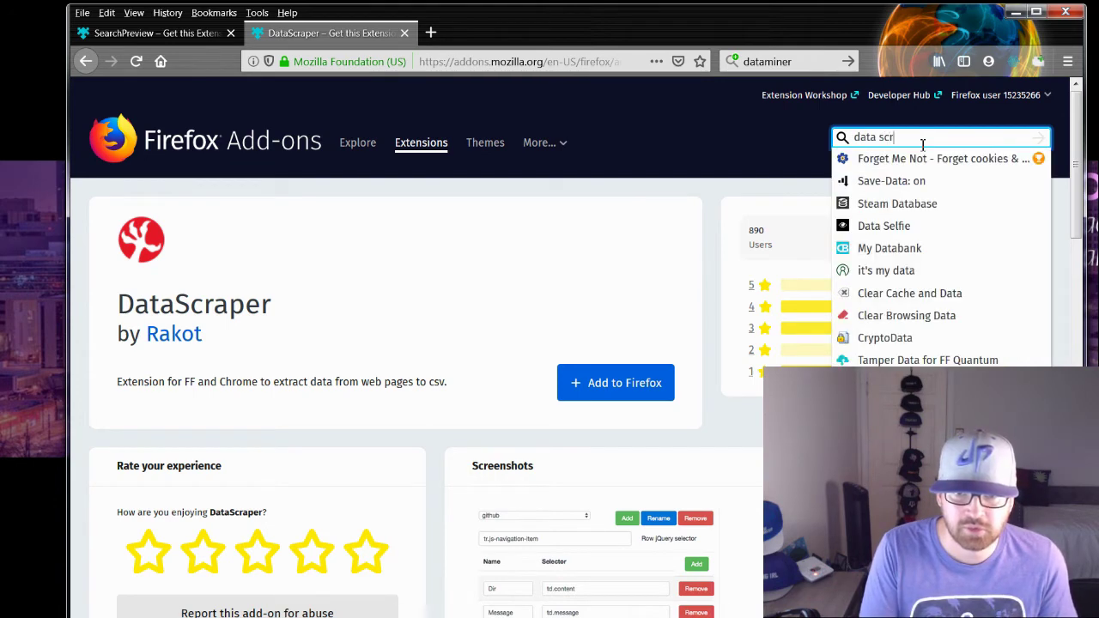
pyautogui.write('aper')
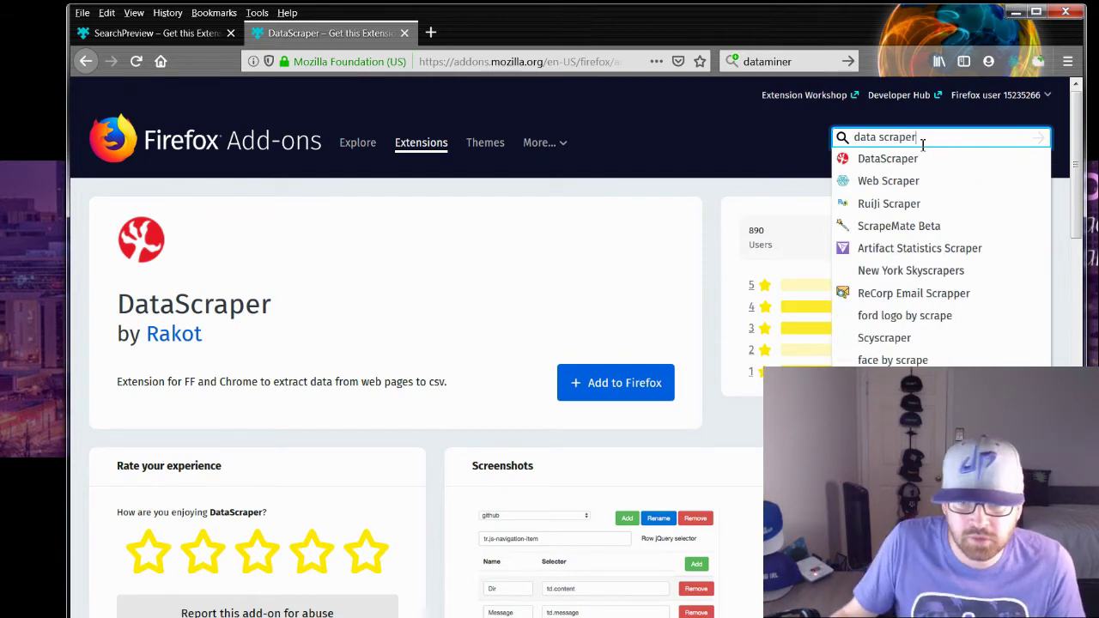
pyautogui.click(859, 208)
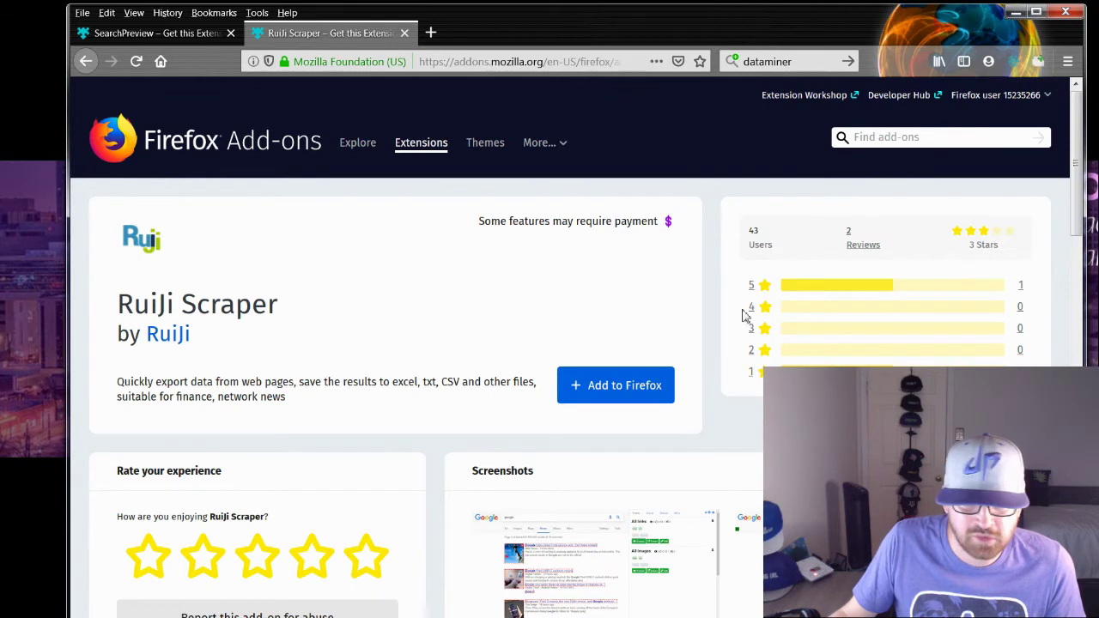
# - Search 'webscraper' and reopen the Web Scraper page, showing 2,502 users and 3.9 stars
pyautogui.click(936, 138)
pyautogui.write('w')
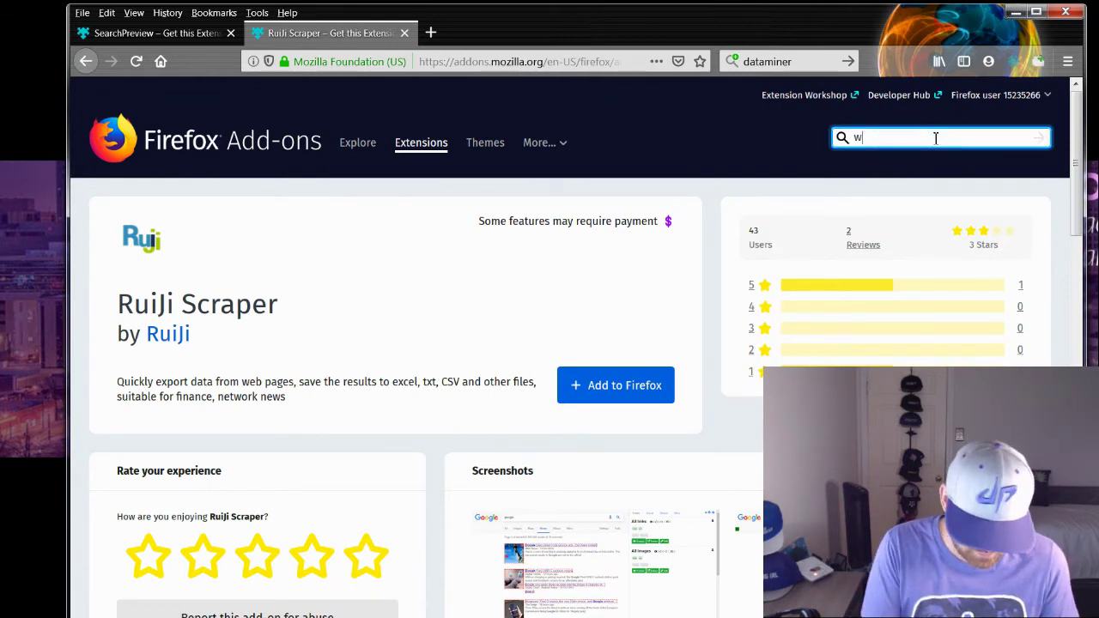
pyautogui.write('ebscraper')
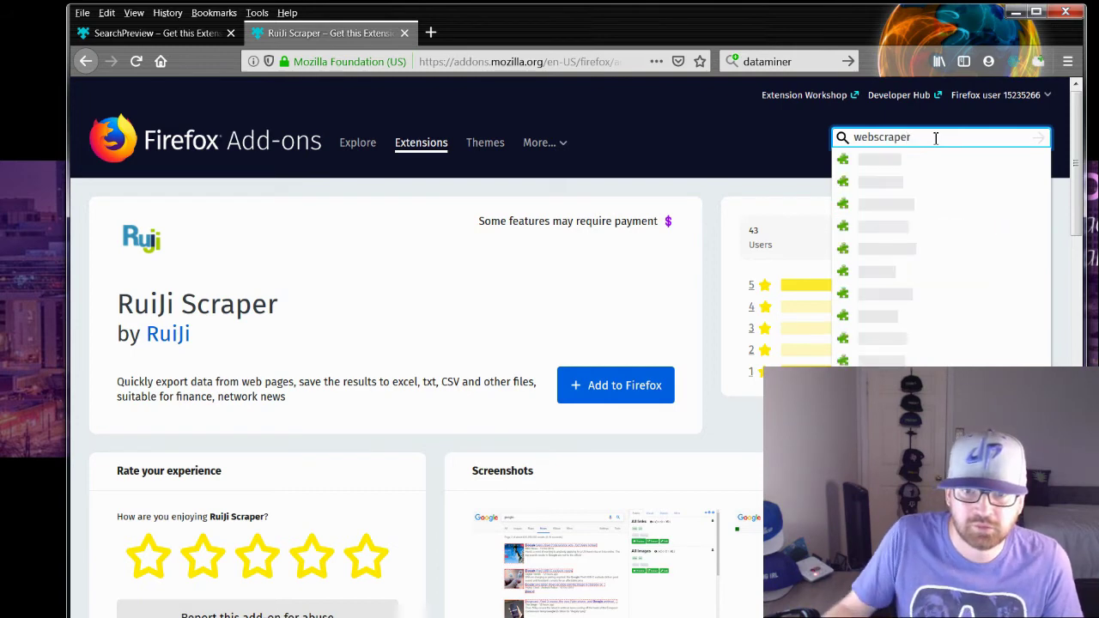
pyautogui.click(906, 189)
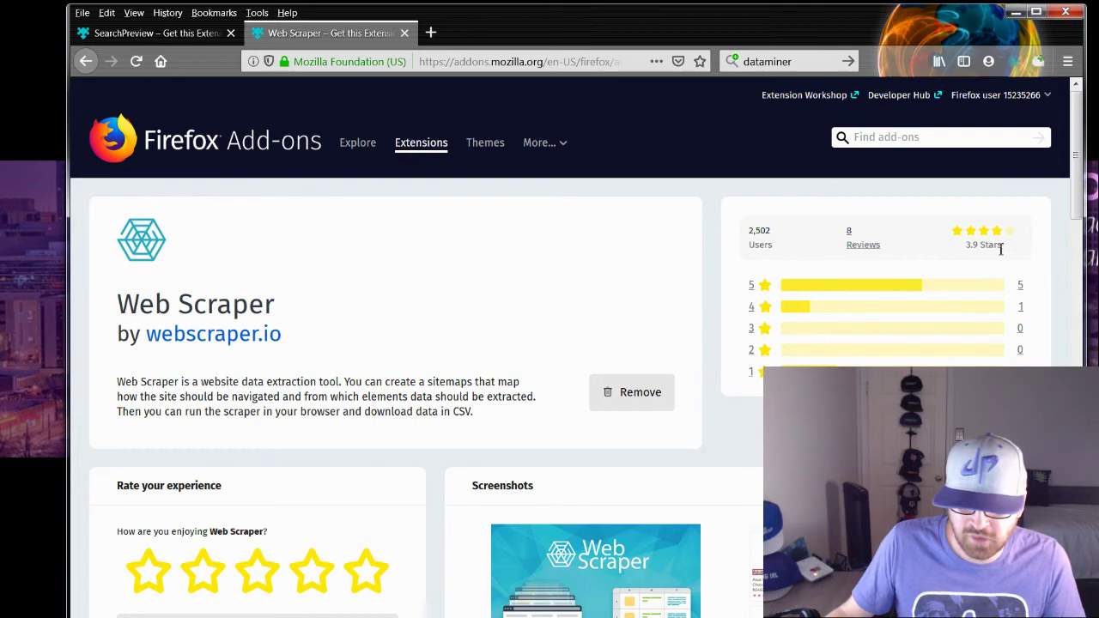
pyautogui.scroll(-6, 430, 378)
pyautogui.scroll(6, 449, 383)
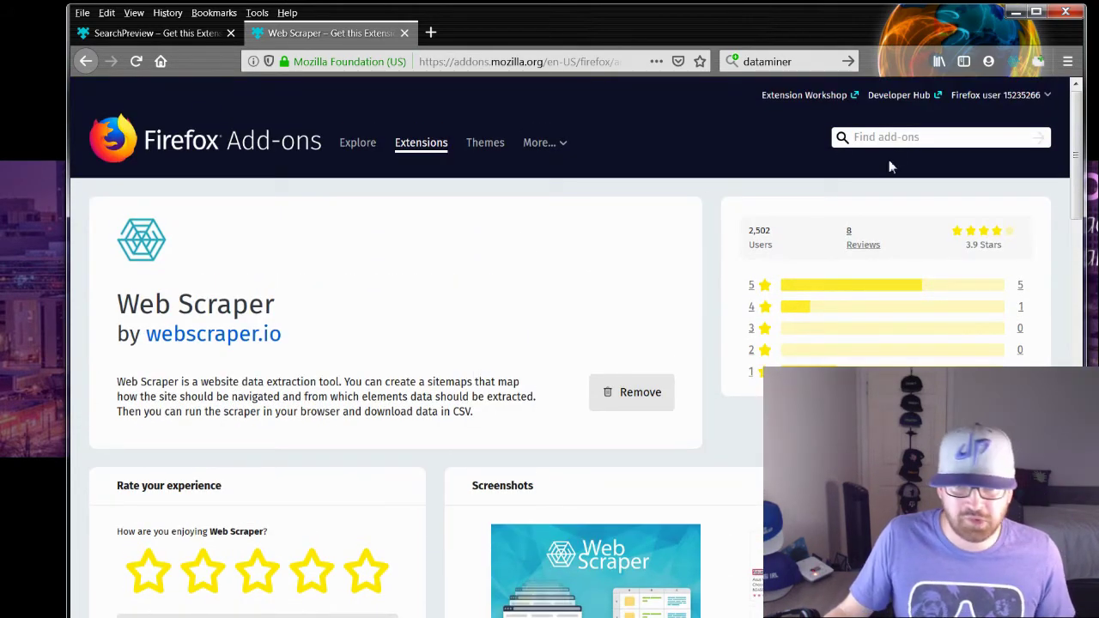
pyautogui.click(906, 139)
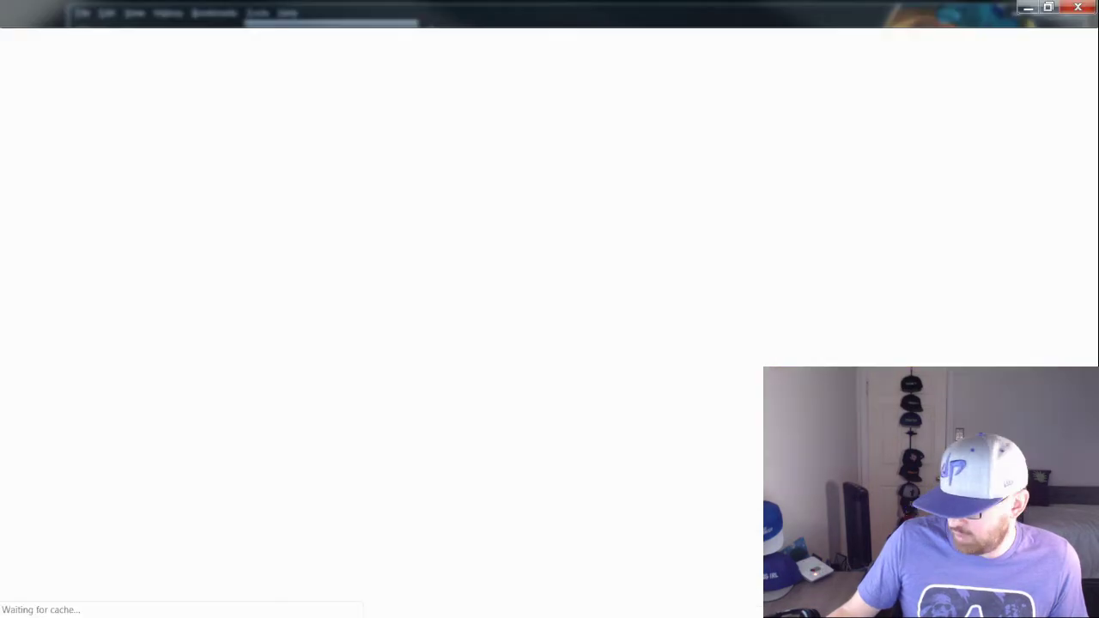
pyautogui.moveTo(322, 23); pyautogui.dragTo(614, 112)
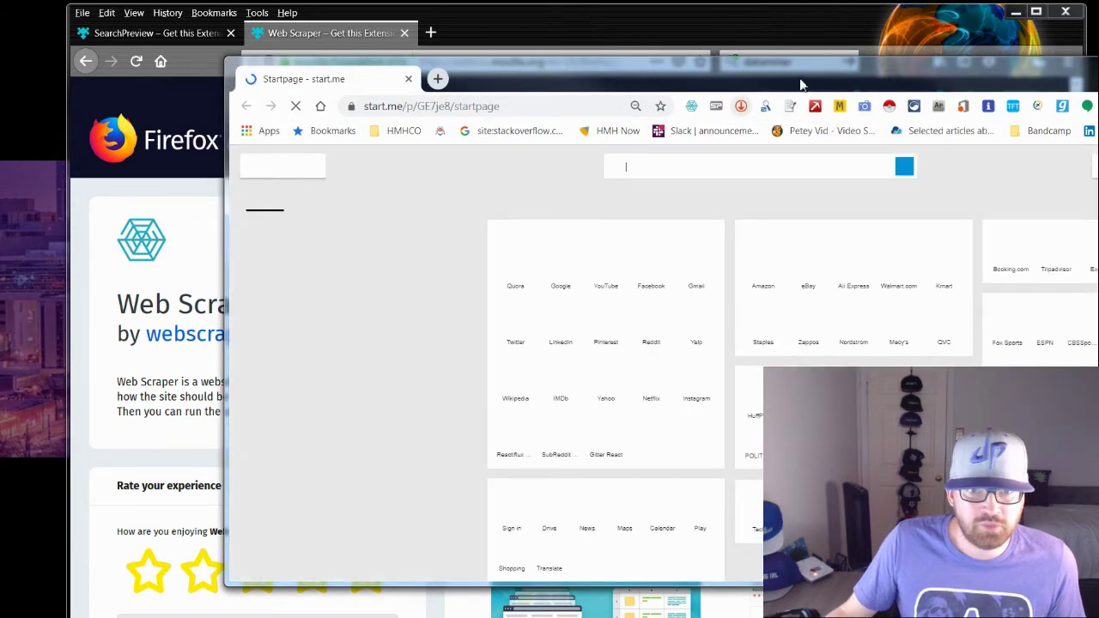
pyautogui.press('super+Down')
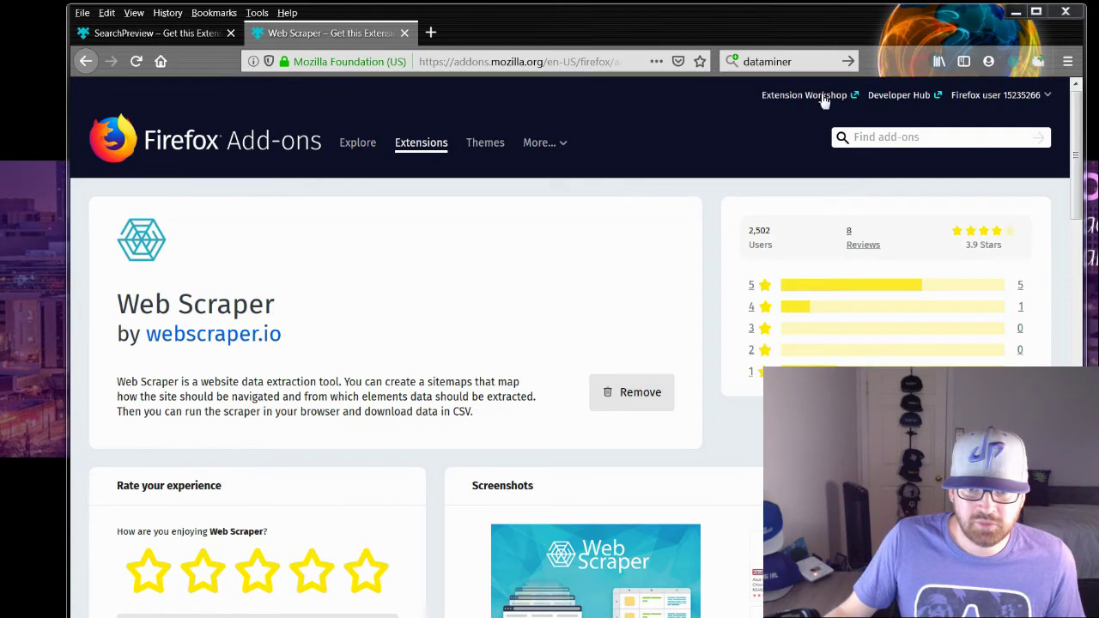
# - Search the add-on catalogue for 'toolkit for fb' and open the Toolkit for YNAB page
pyautogui.click(950, 139)
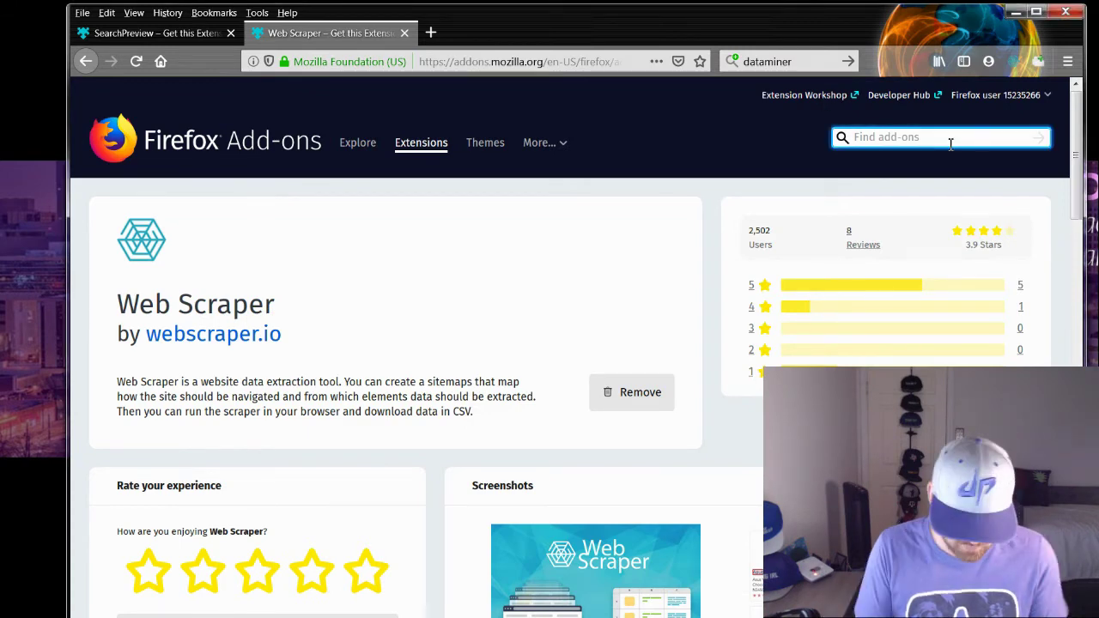
pyautogui.write('toolkit for fa')
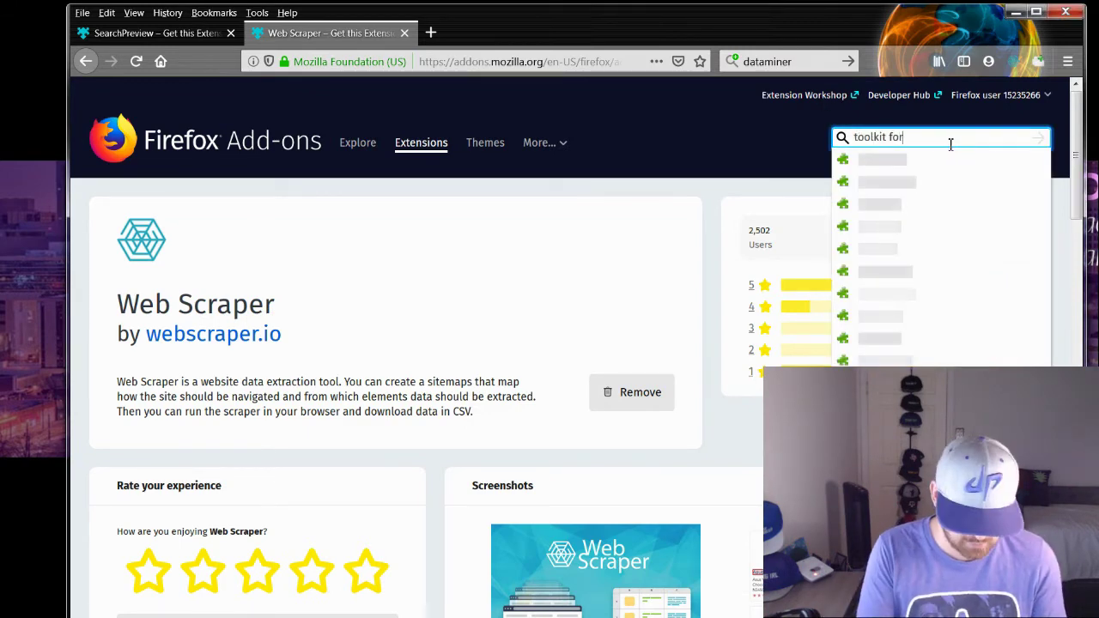
pyautogui.press('BackSpace')
pyautogui.press('BackSpace')
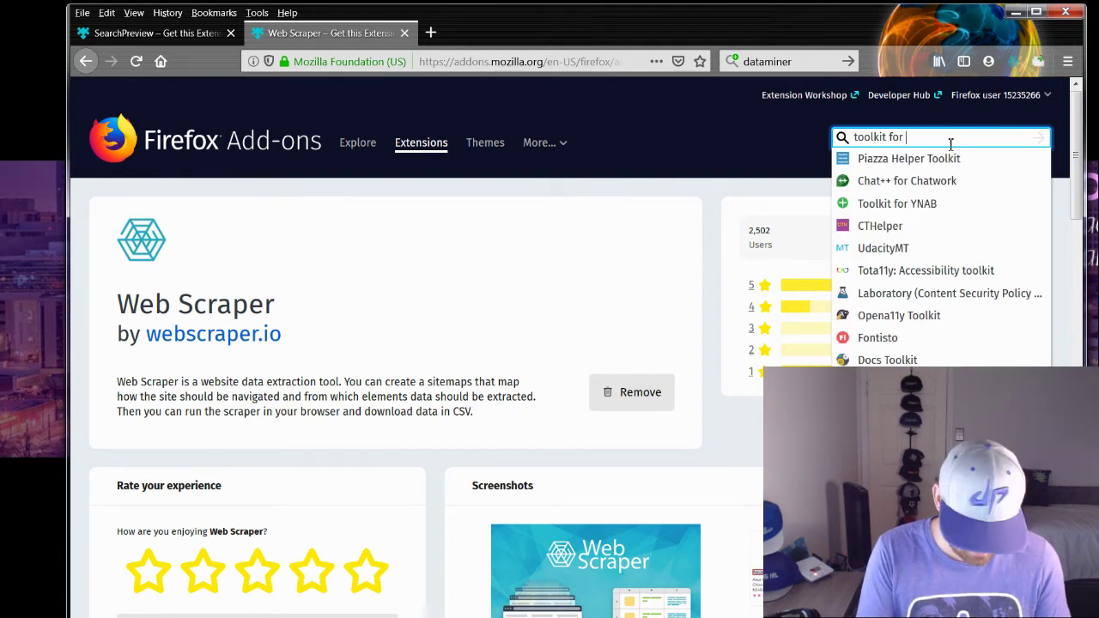
pyautogui.write('fb')
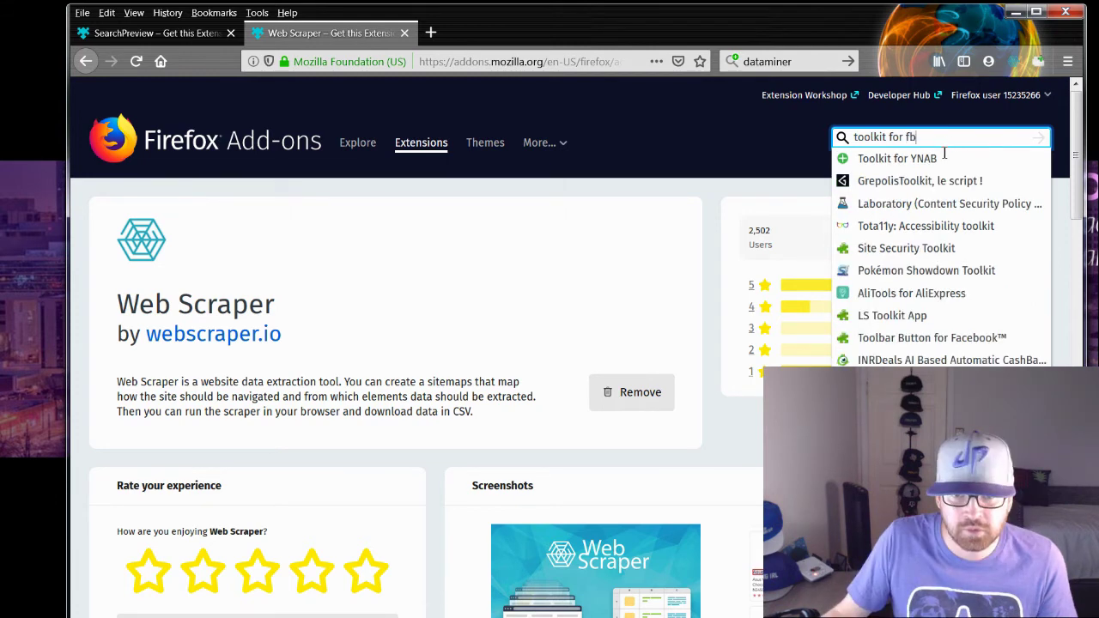
pyautogui.click(945, 156)
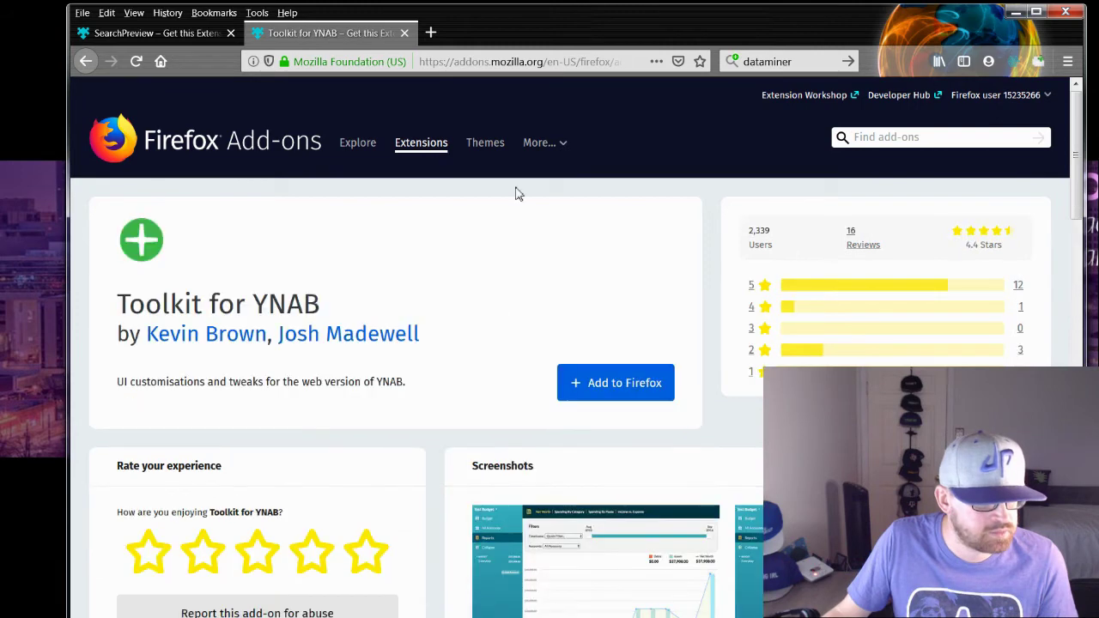
# - Search the add-ons site for 'instant data scr', then replace it with a pasted 'zapinfo' query
pyautogui.scroll(-2, 584, 321)
pyautogui.scroll(2, 898, 181)
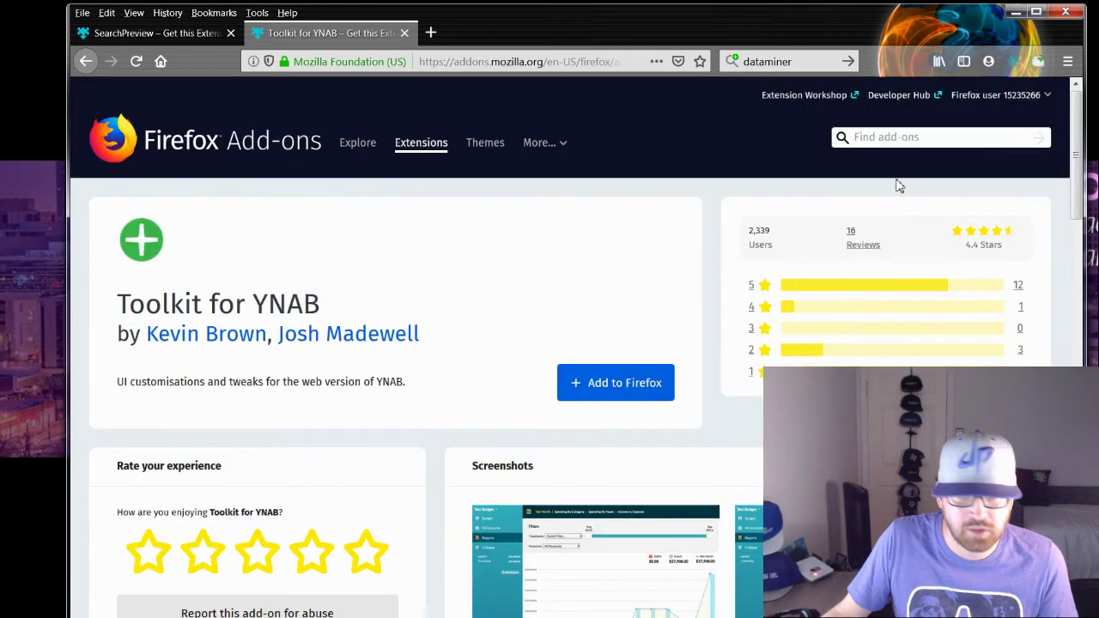
pyautogui.click(917, 139)
pyautogui.write('insta')
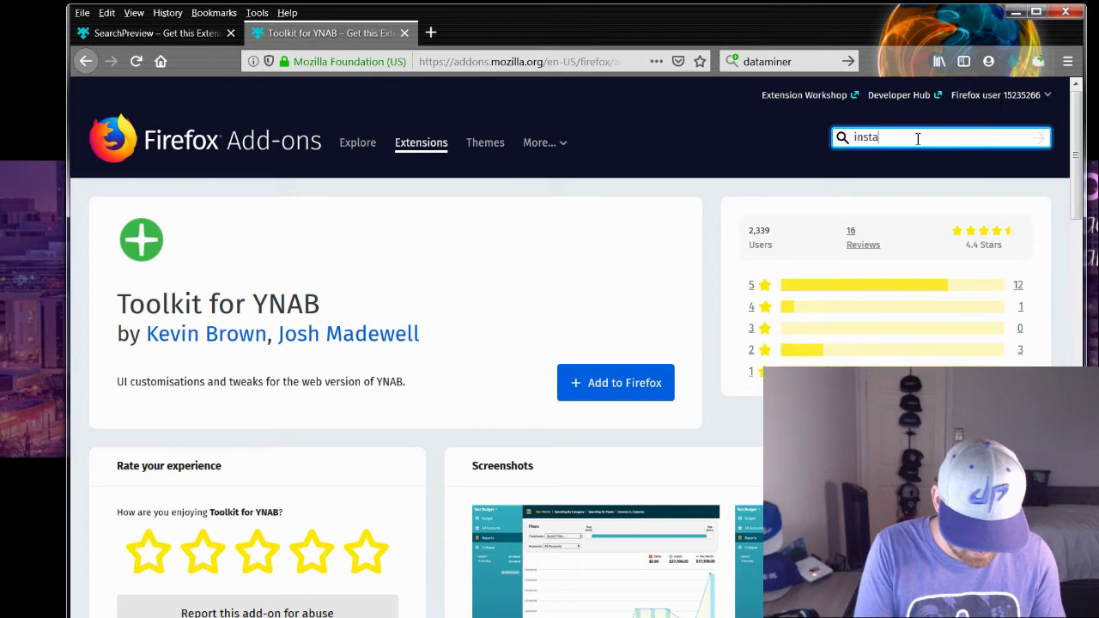
pyautogui.write('nt data scr')
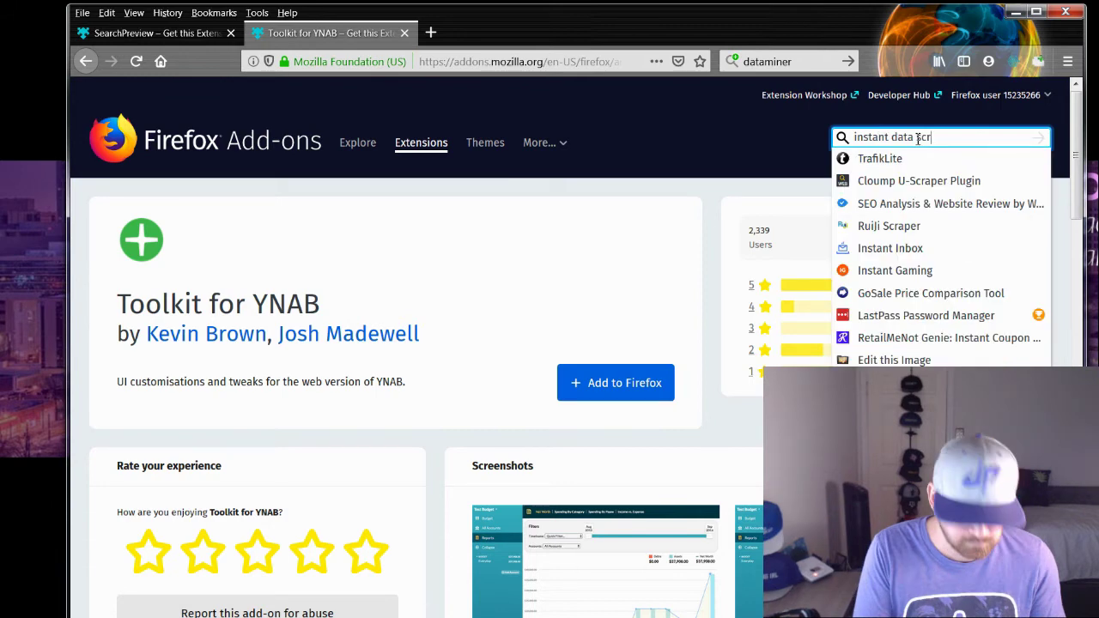
pyautogui.hotkey('ctrl', 'a')
pyautogui.press('BackSpace')
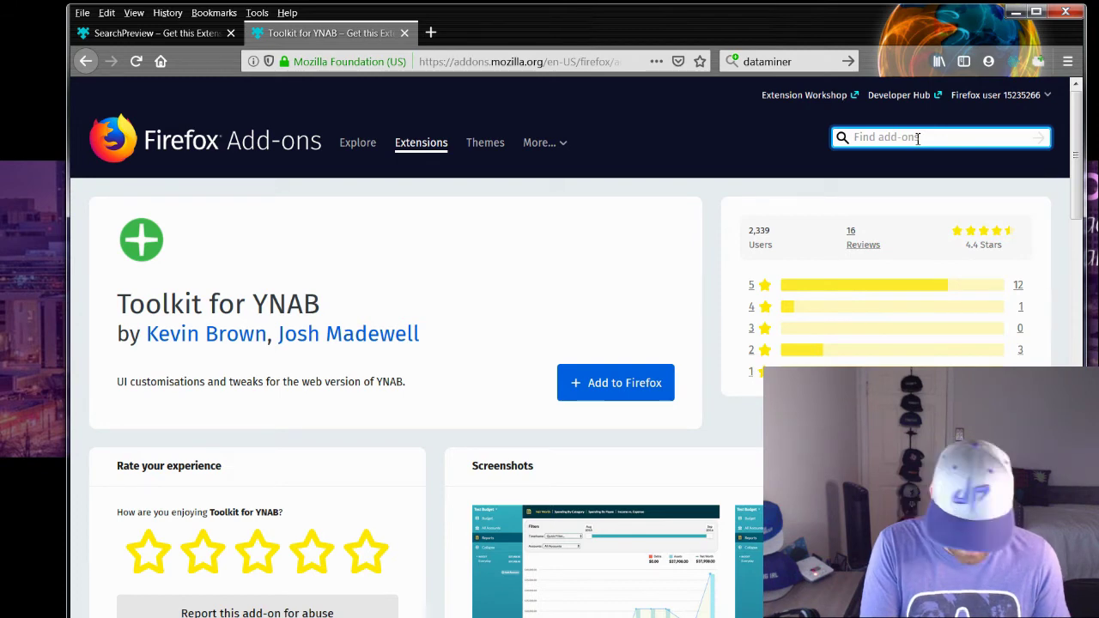
pyautogui.write('zapinfo')
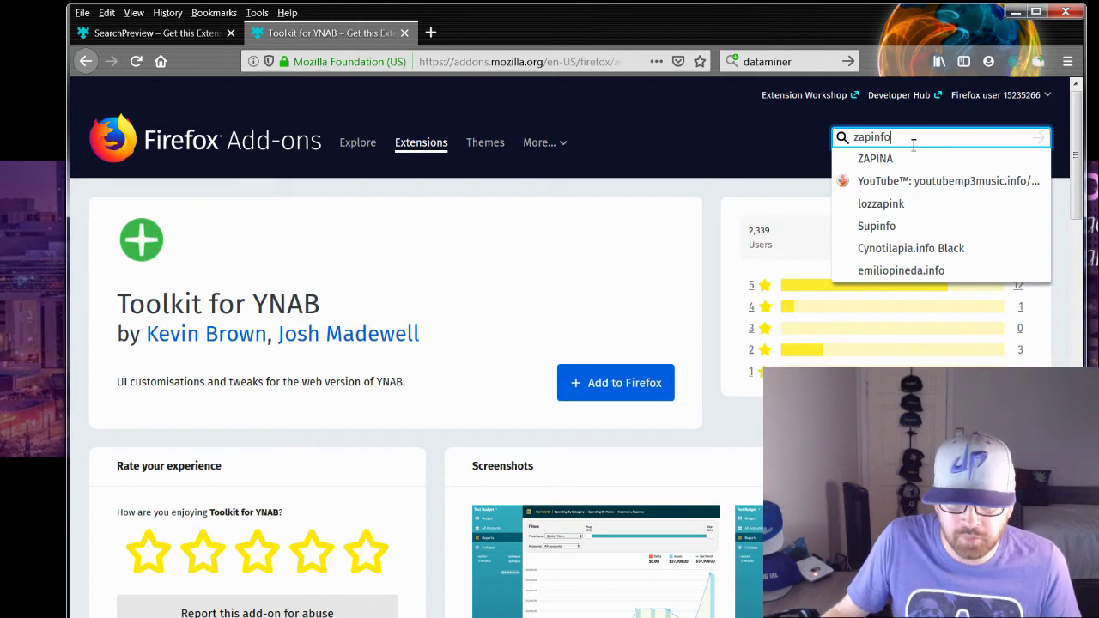
# - Replace the query with 'hiretual', then with 'prophet' to list its suggestions
pyautogui.hotkey('ctrl', 'a')
pyautogui.write('hiretual')
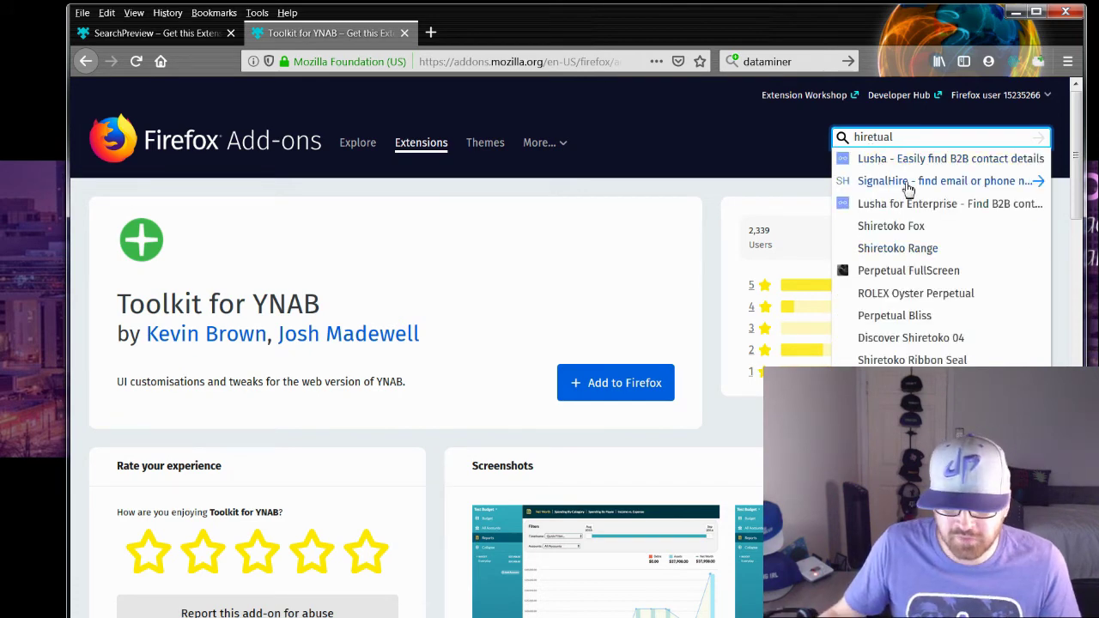
pyautogui.hotkey('ctrl', 'a')
pyautogui.write('preoip')
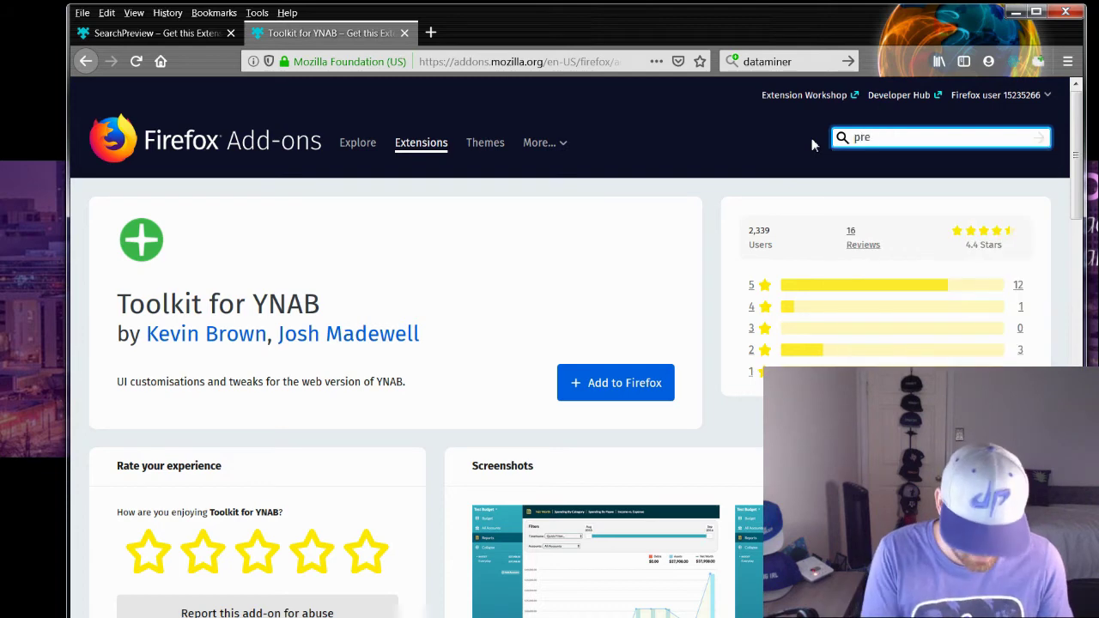
pyautogui.press('BackSpace')
pyautogui.press('BackSpace')
pyautogui.press('BackSpace')
pyautogui.press('BackSpace')
pyautogui.write('op')
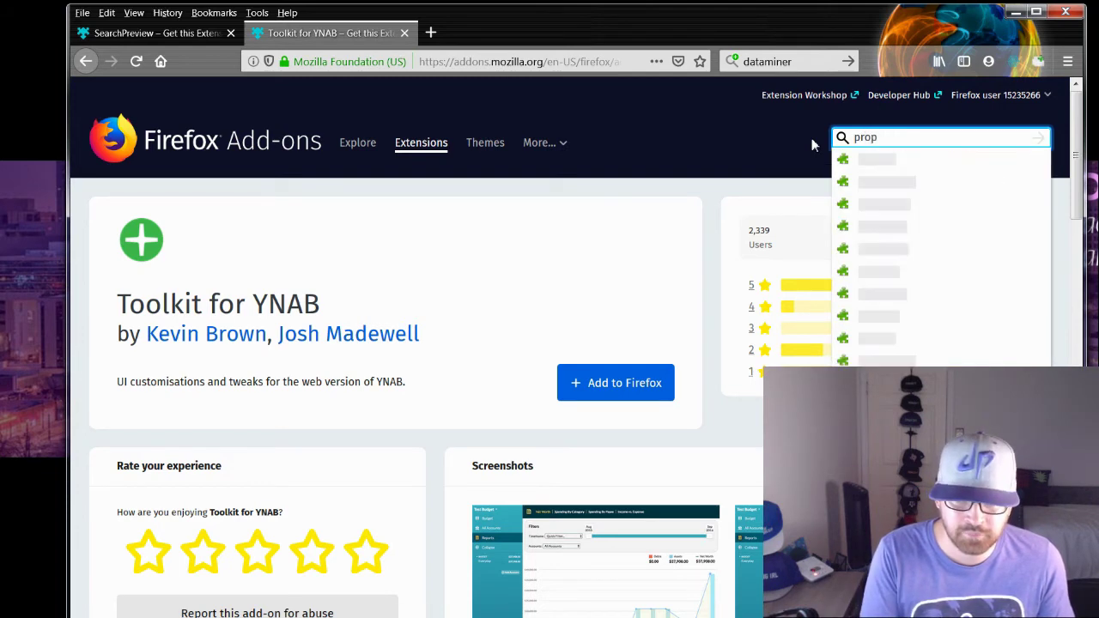
pyautogui.write('het')
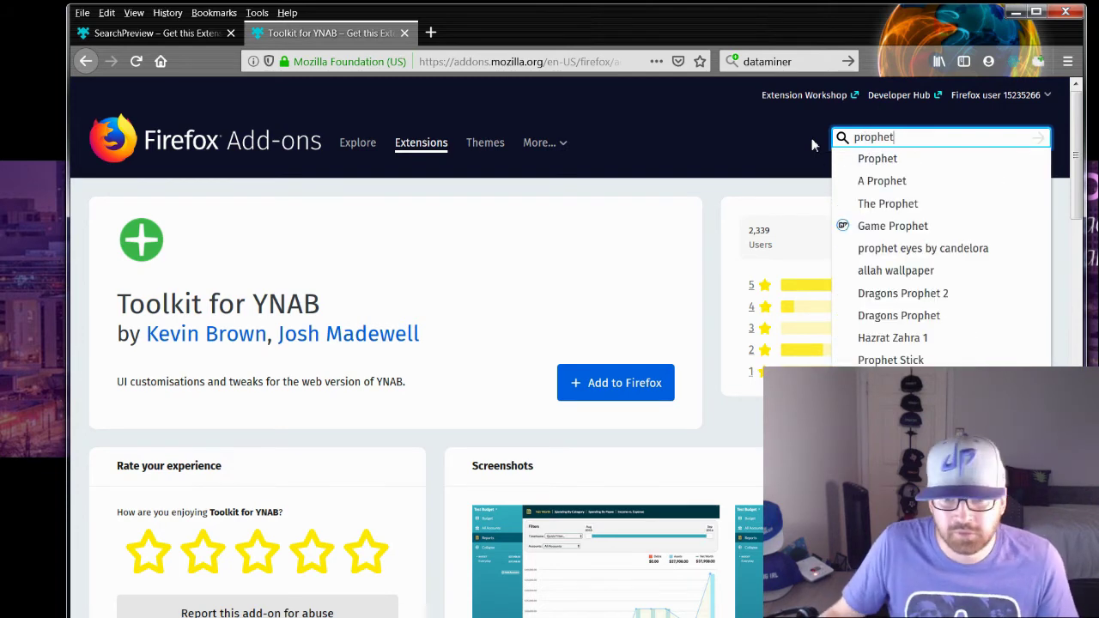
# - View the Prophet theme page, then search the add-ons site for 'lusha'
pyautogui.click(872, 166)
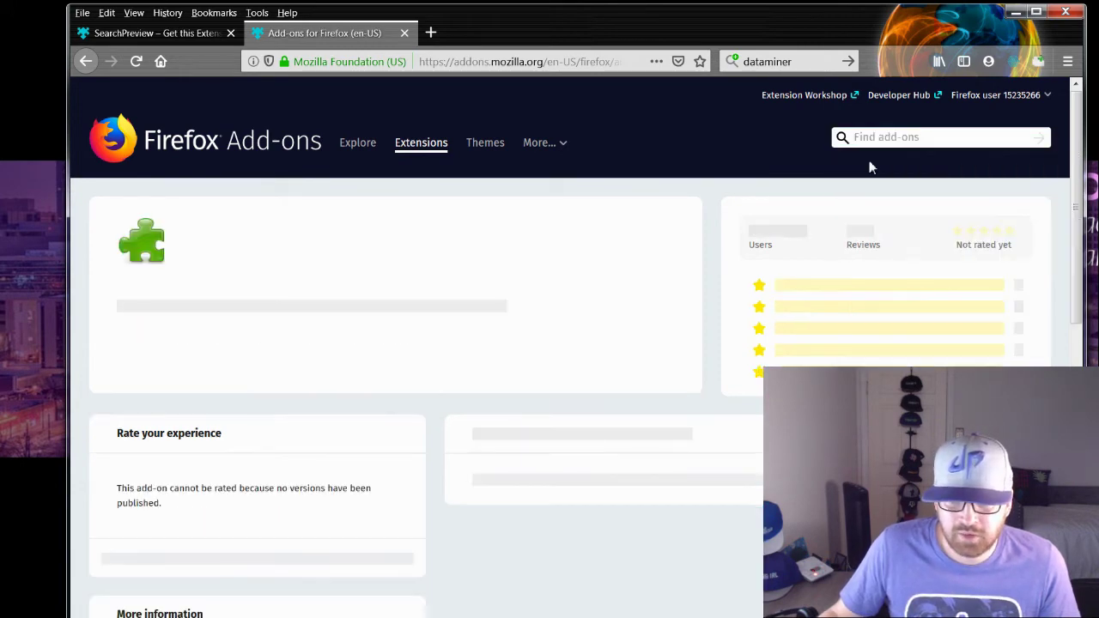
pyautogui.click(915, 136)
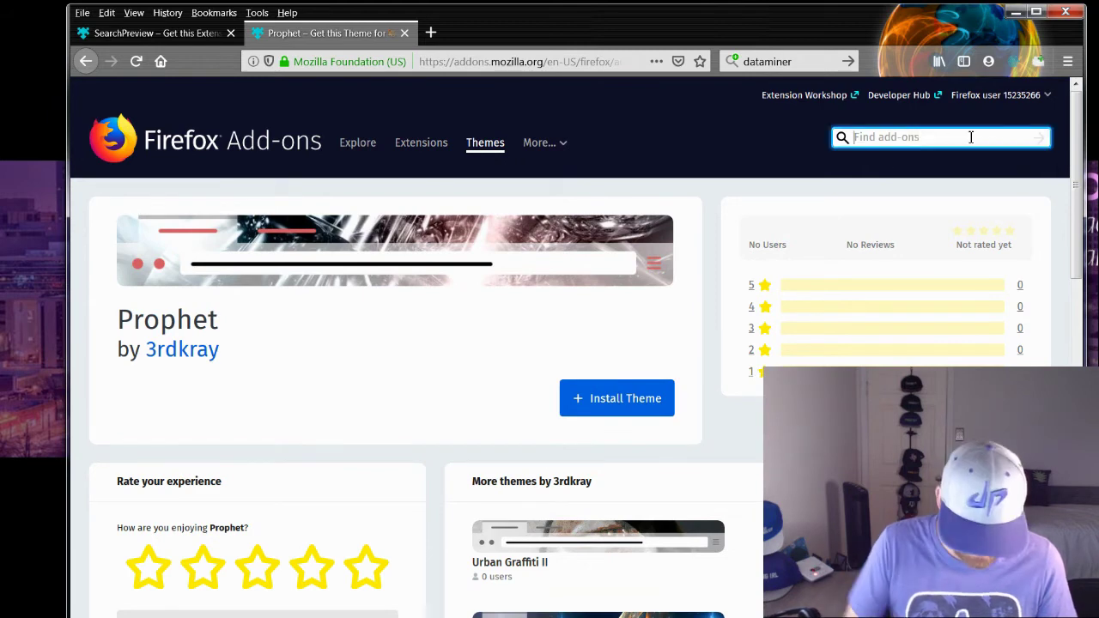
pyautogui.write('lusha')
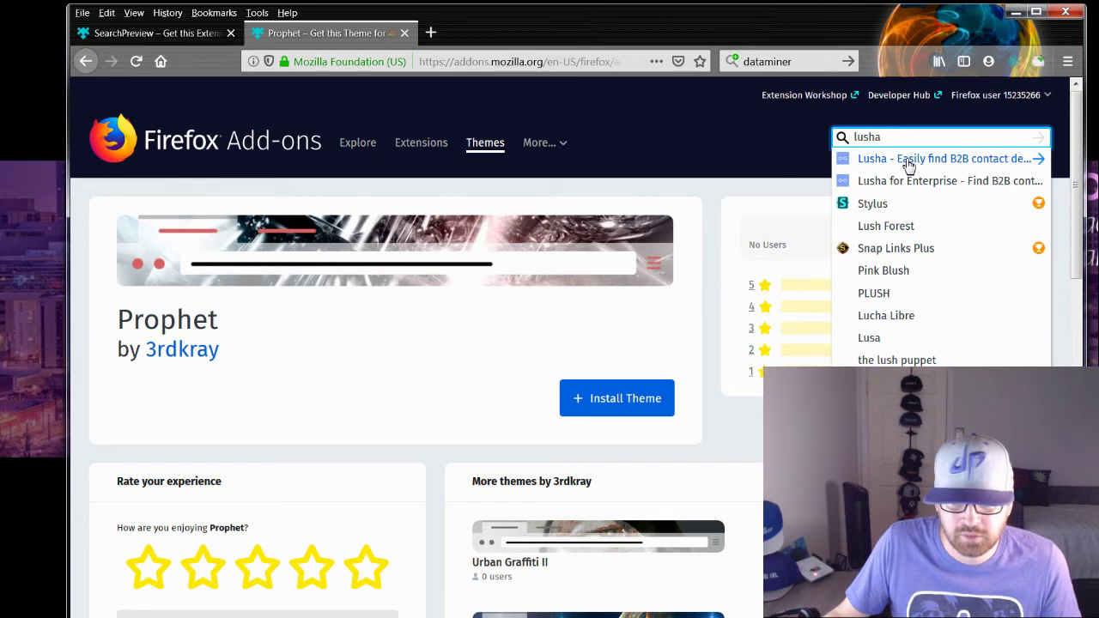
# - Replace the search with 'multihigh' and open the Multi-Keywords Highlighter page
pyautogui.moveTo(900, 139); pyautogui.dragTo(772, 140)
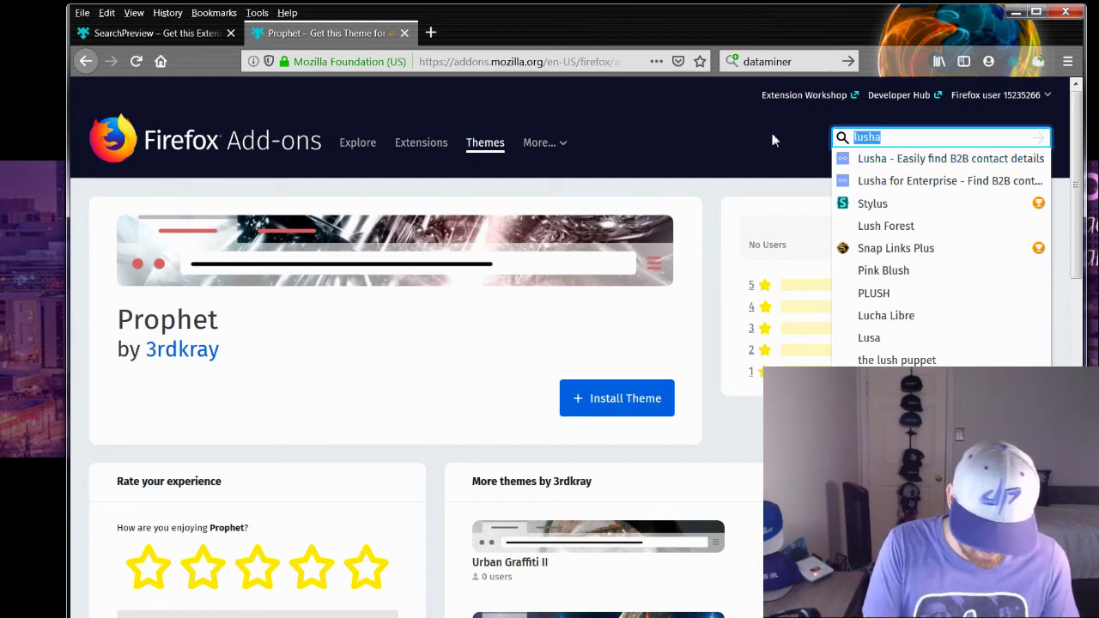
pyautogui.write('multi')
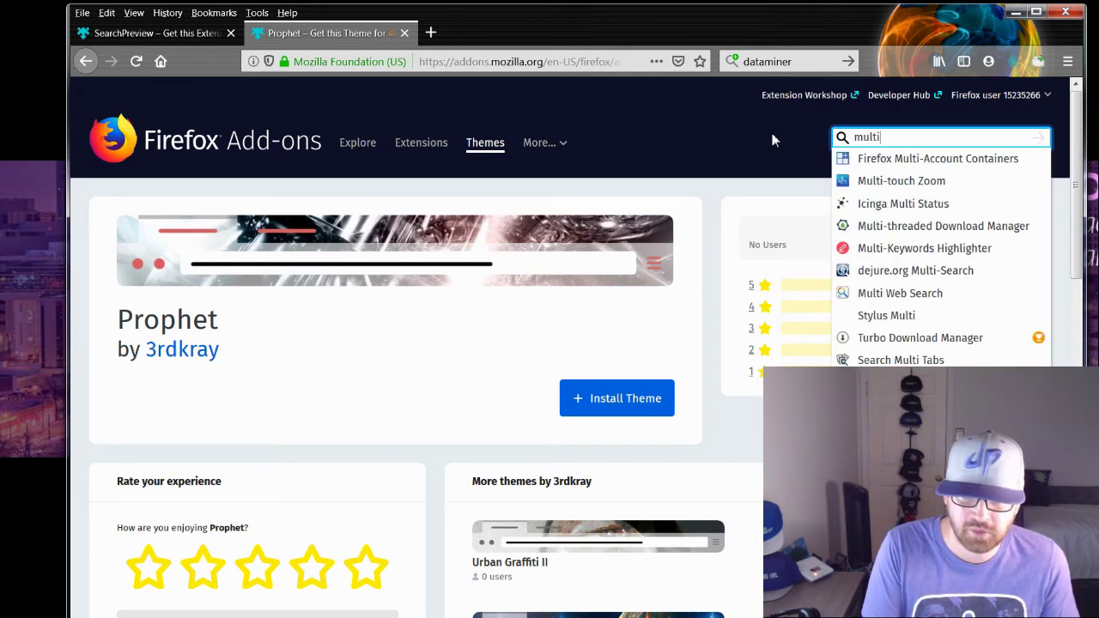
pyautogui.write('high')
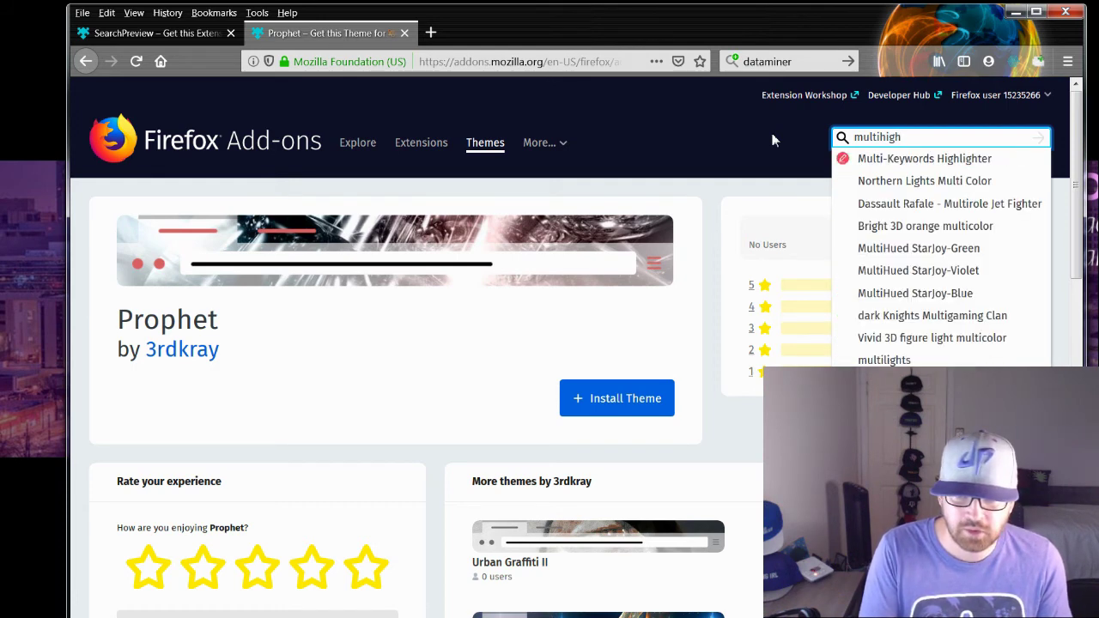
pyautogui.click(916, 165)
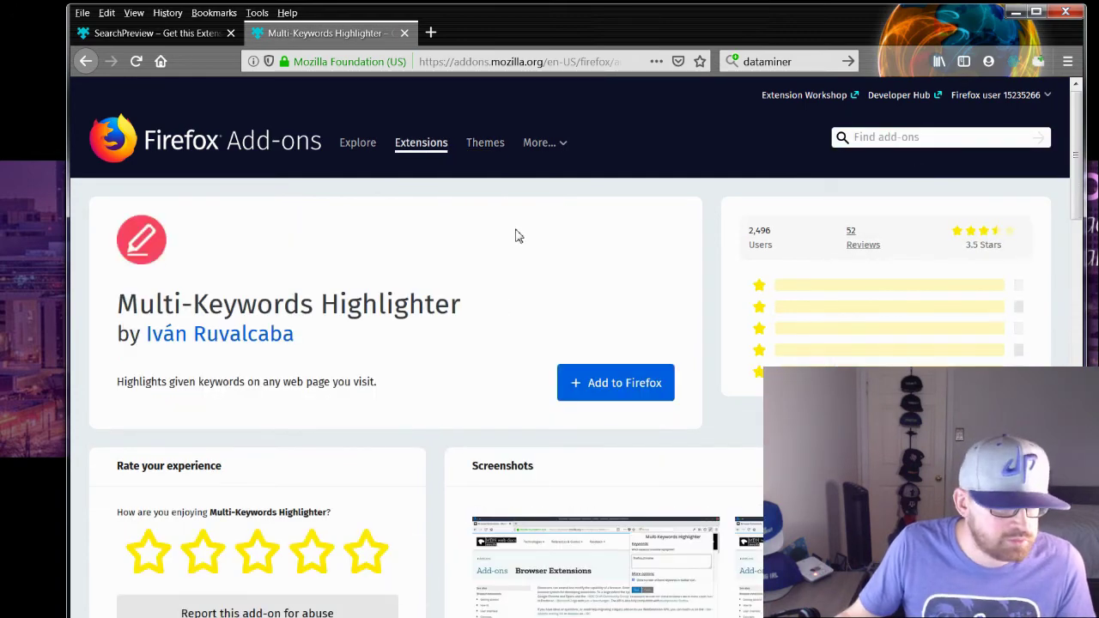
# - Review the Multi-Keywords Highlighter page and choose Add to Firefox, bringing up its permission request
pyautogui.scroll(-3, 520, 240)
pyautogui.scroll(-3, 424, 344)
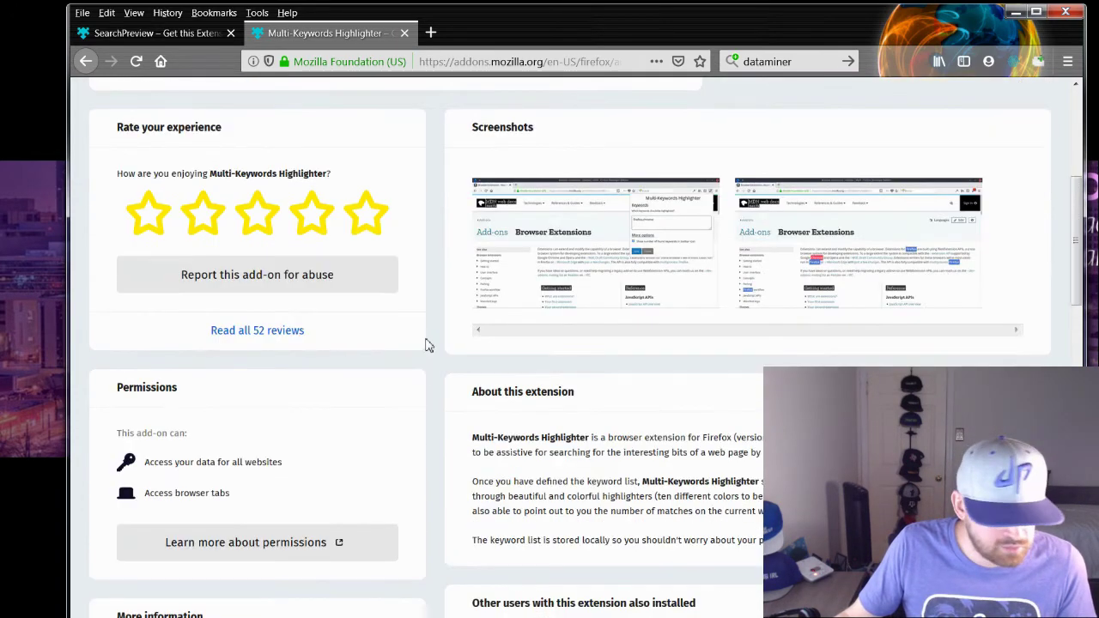
pyautogui.scroll(-1, 479, 339)
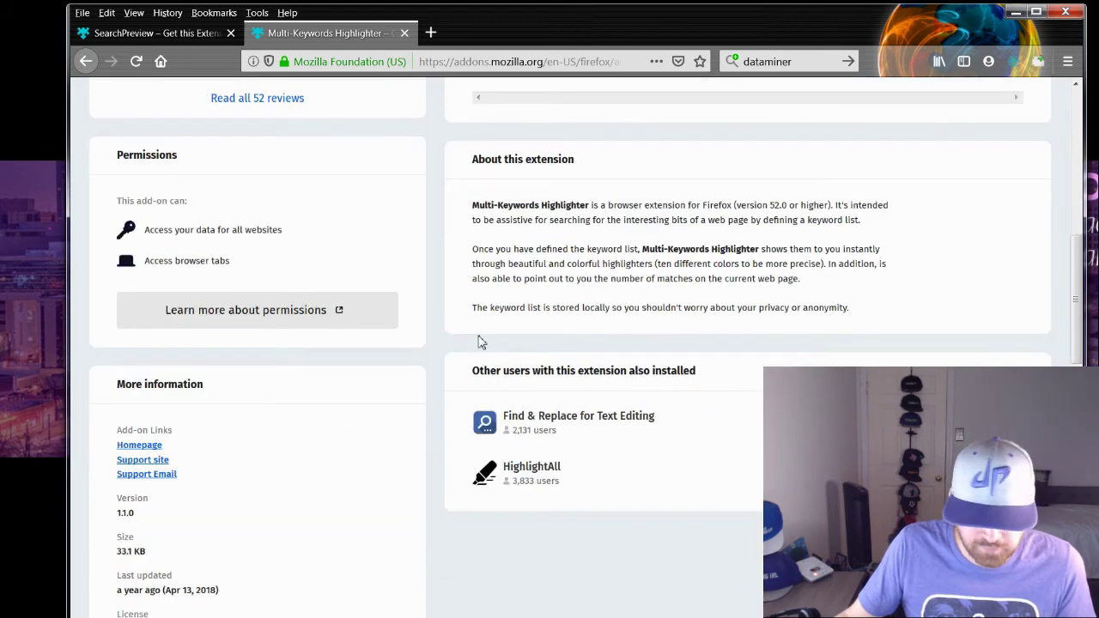
pyautogui.scroll(5, 577, 399)
pyautogui.scroll(3, 438, 361)
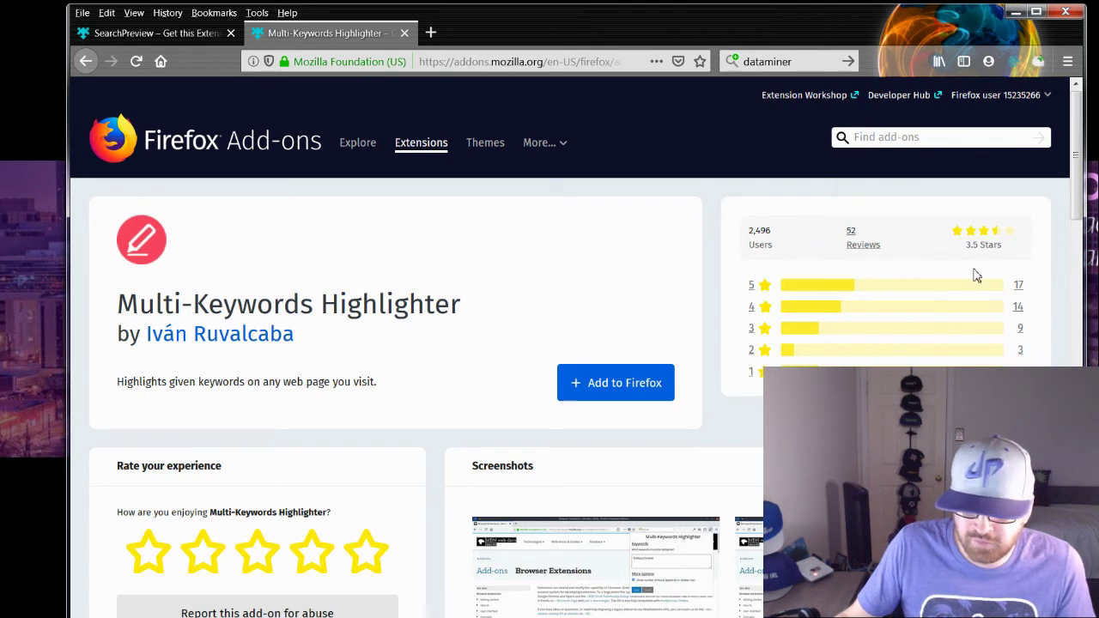
pyautogui.scroll(-5, 601, 289)
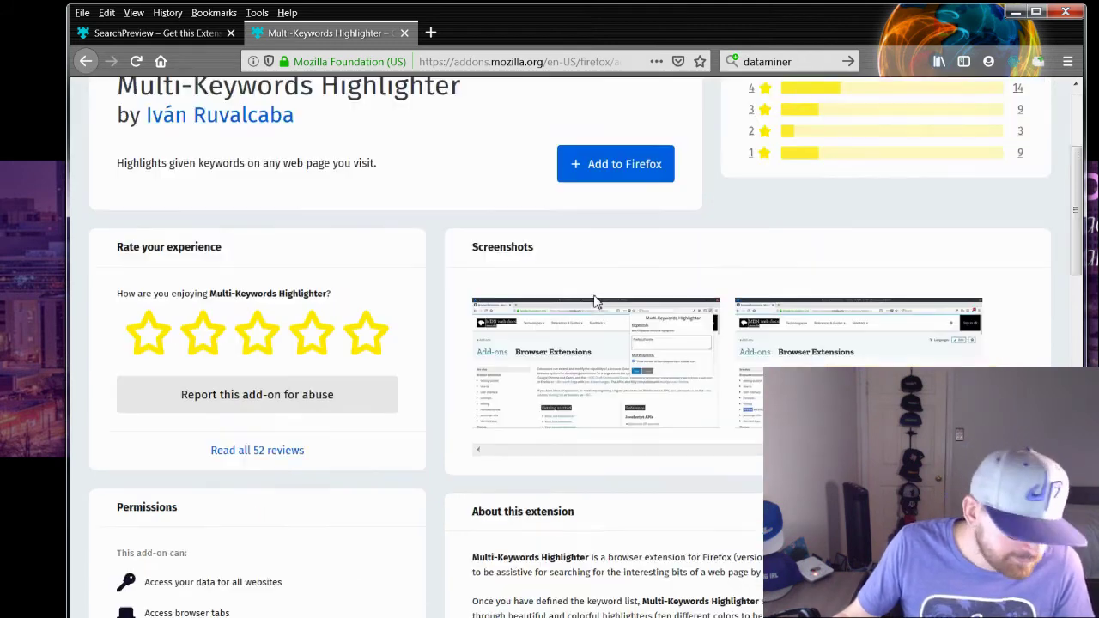
pyautogui.scroll(3, 611, 317)
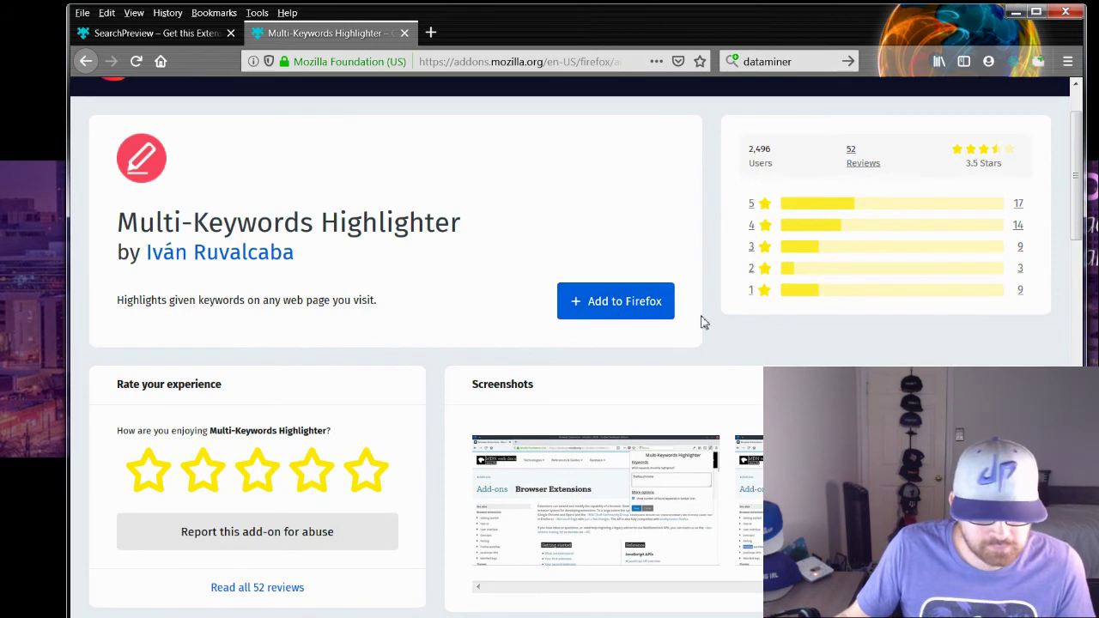
pyautogui.click(625, 301)
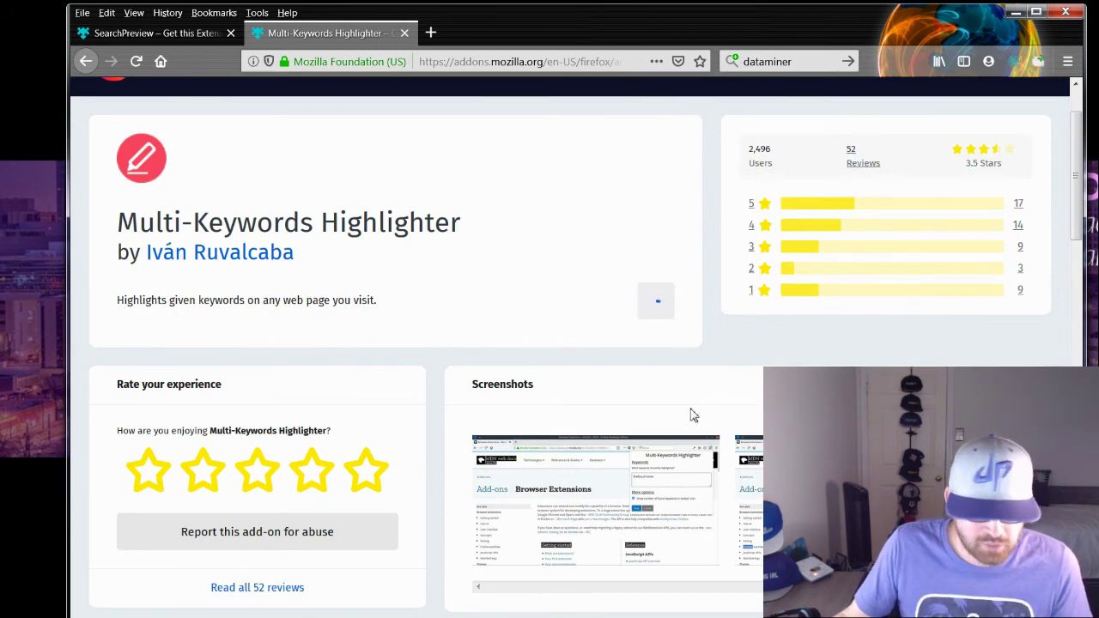
pyautogui.scroll(2, 566, 309)
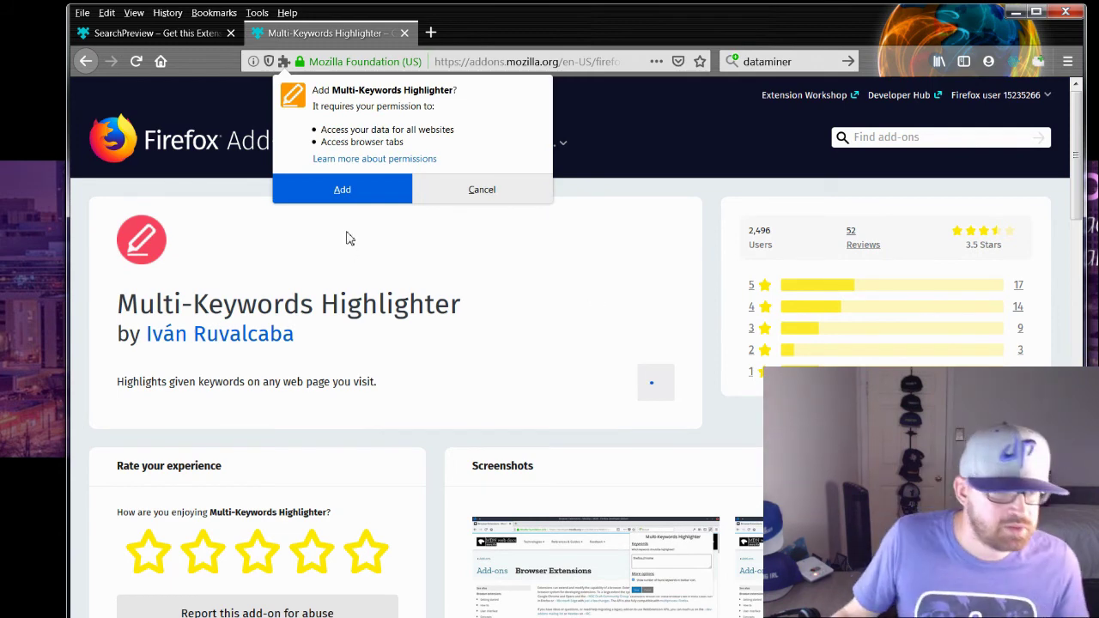
# - Approve Multi-Keywords Highlighter's permissions to install it, and move the Chrome window aside
pyautogui.click(354, 189)
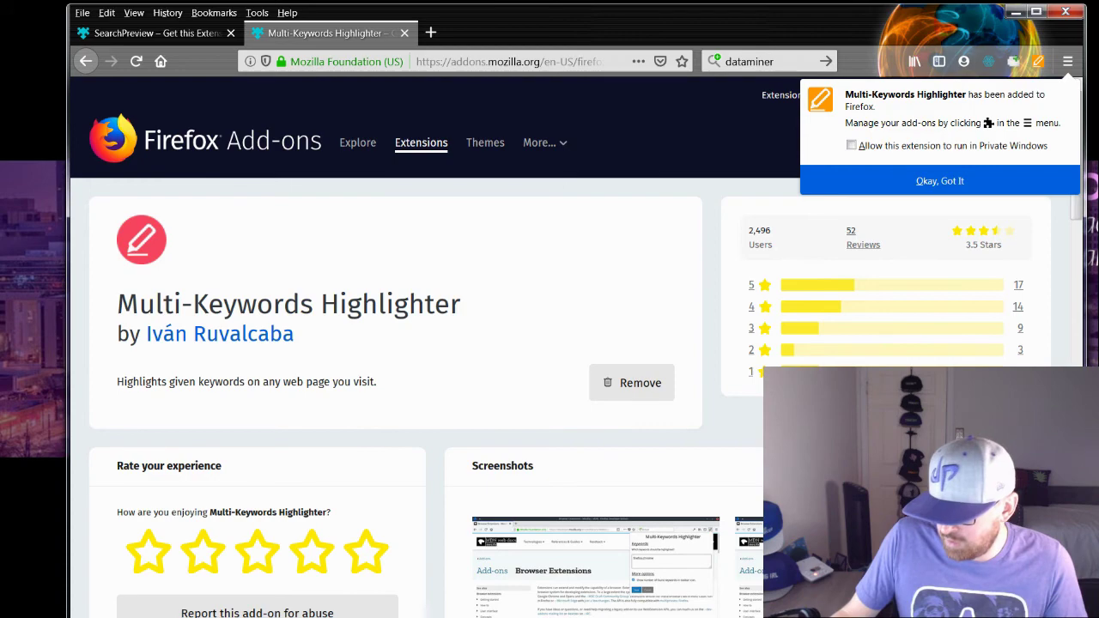
pyautogui.hotkey('alt', 'Tab')
pyautogui.moveTo(142, 9); pyautogui.dragTo(213, 79)
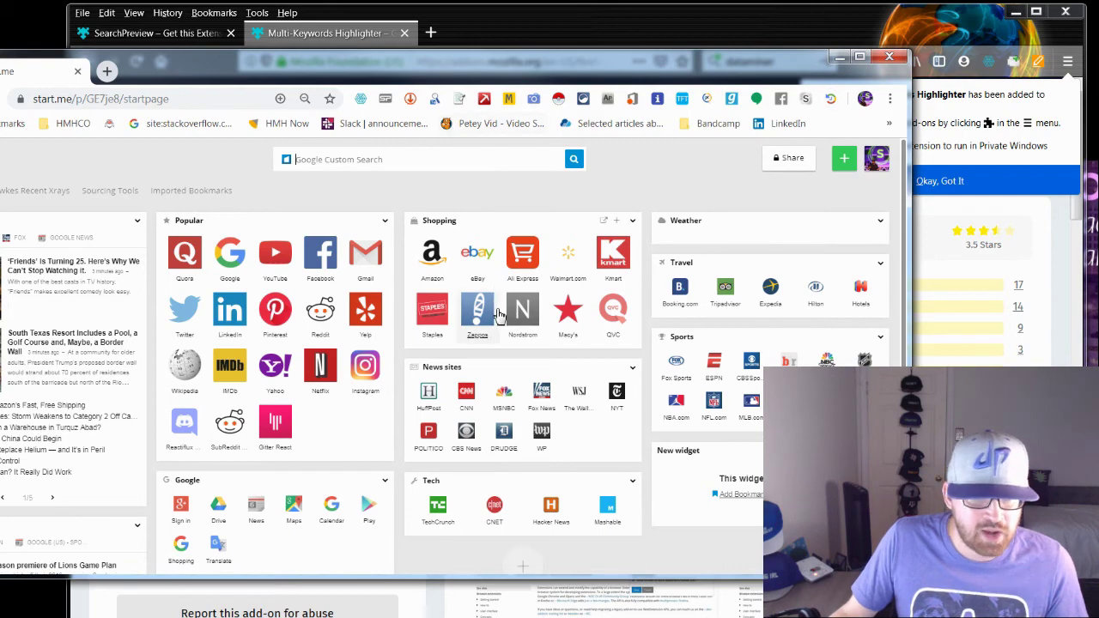
pyautogui.moveTo(386, 73); pyautogui.dragTo(1098, 198)
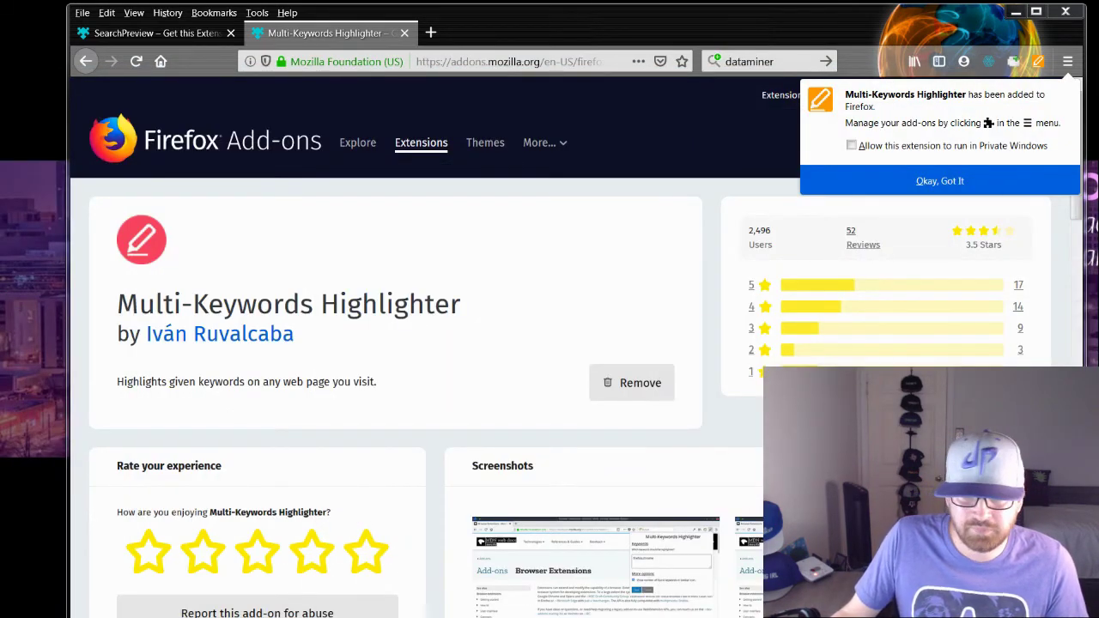
# - Dismiss the Multi-Keywords Highlighter added notice with 'Okay, Got It'
pyautogui.click(897, 182)
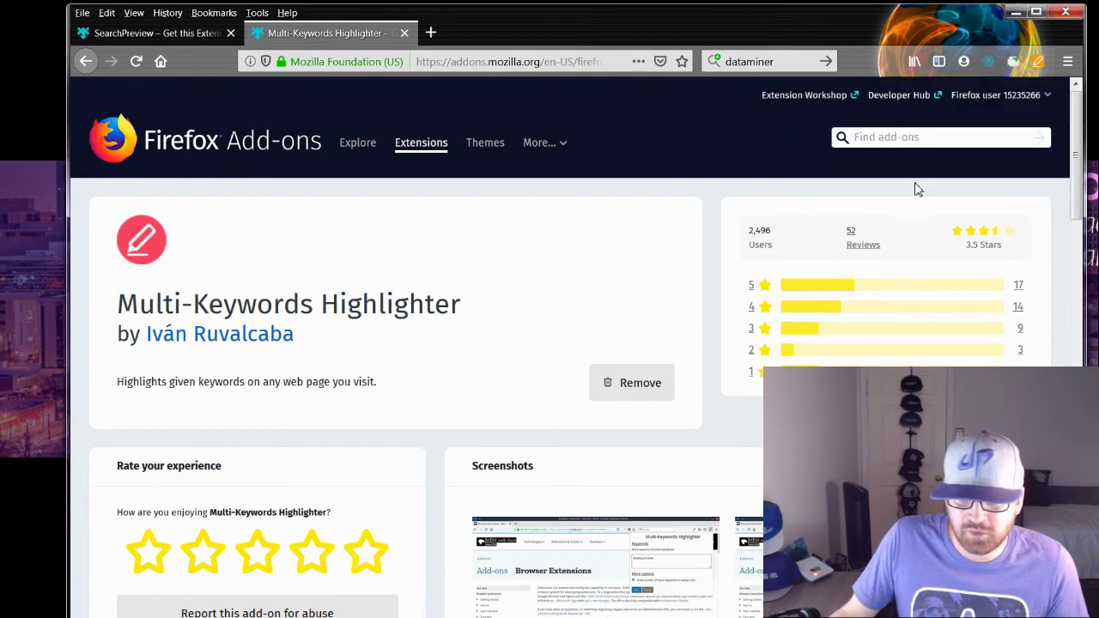